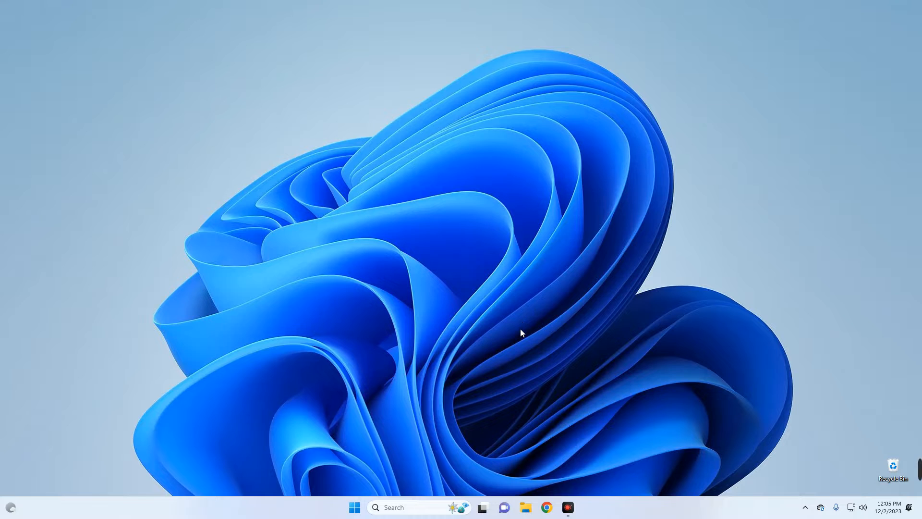
Switch to Chrome, search Google for "vmware" and open the official VMware website.
click(548, 506)
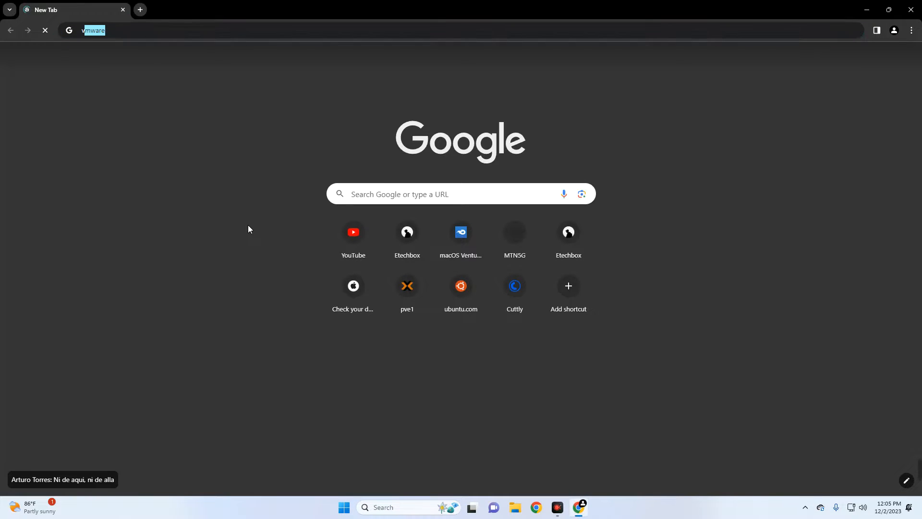
text(vmware)
key(Return)
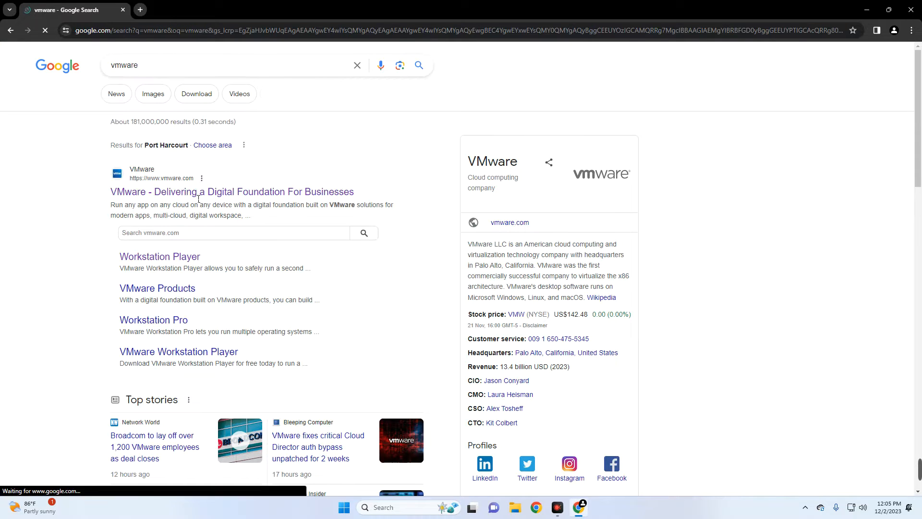
click(201, 196)
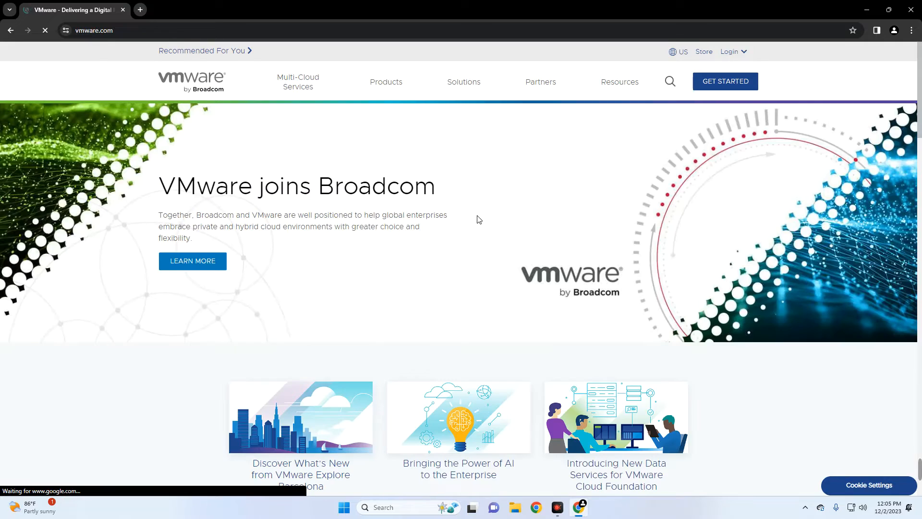
Find Workstation Player among VMware's desktop hypervisor products and open its free download page.
click(395, 85)
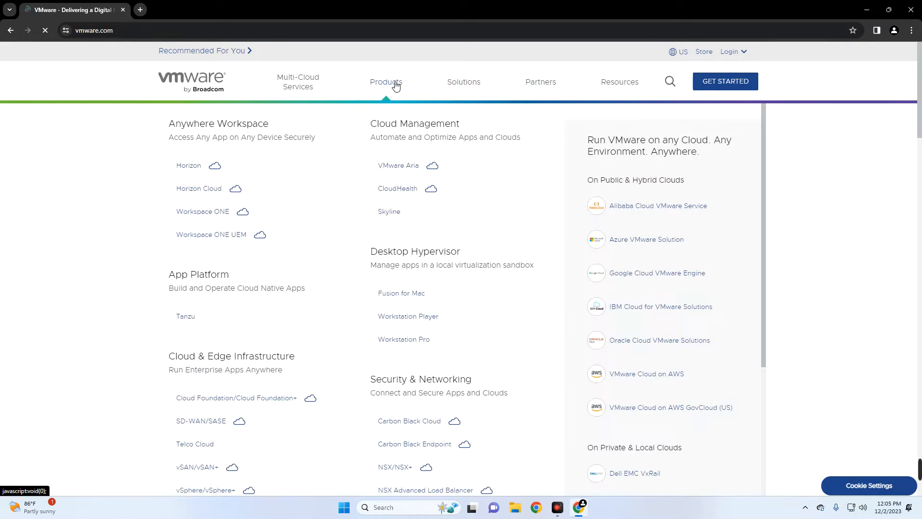
click(435, 319)
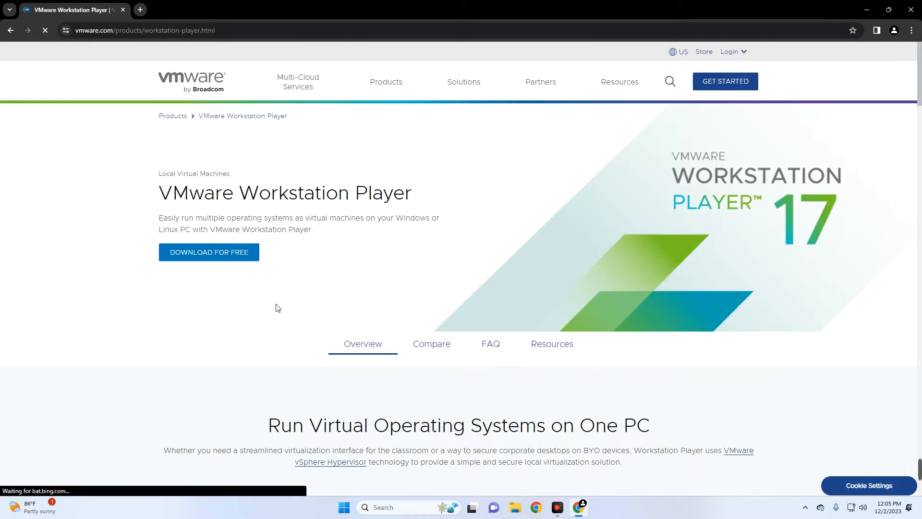
click(209, 252)
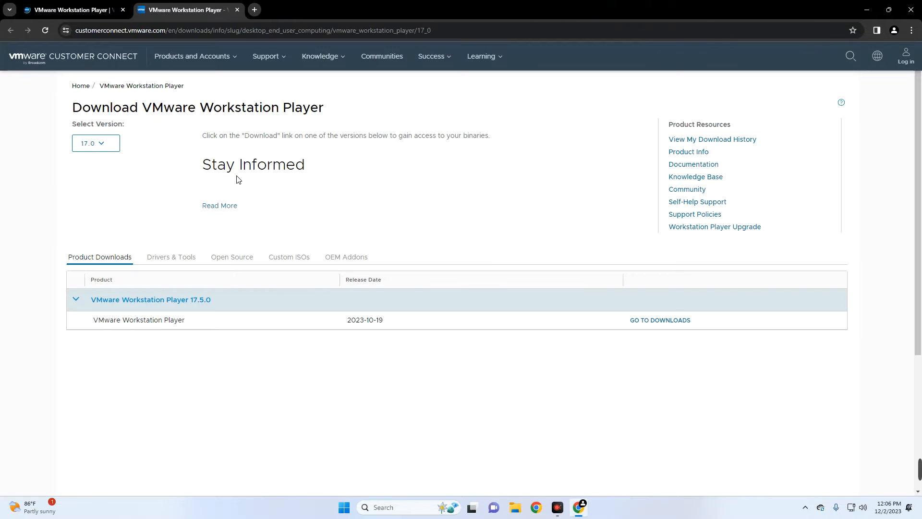
Check the available major versions, keep 17.0 selected and go to the VMware Workstation Player 17.5.0 downloads.
click(95, 142)
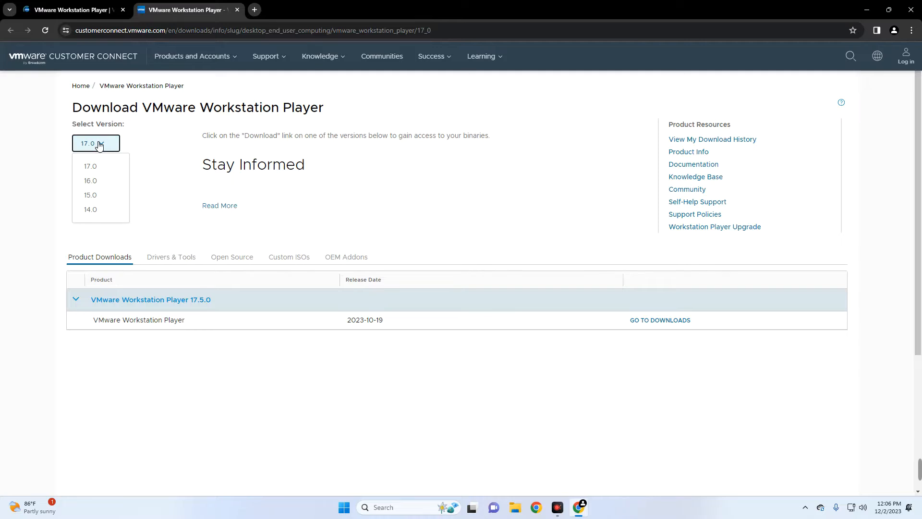
click(104, 144)
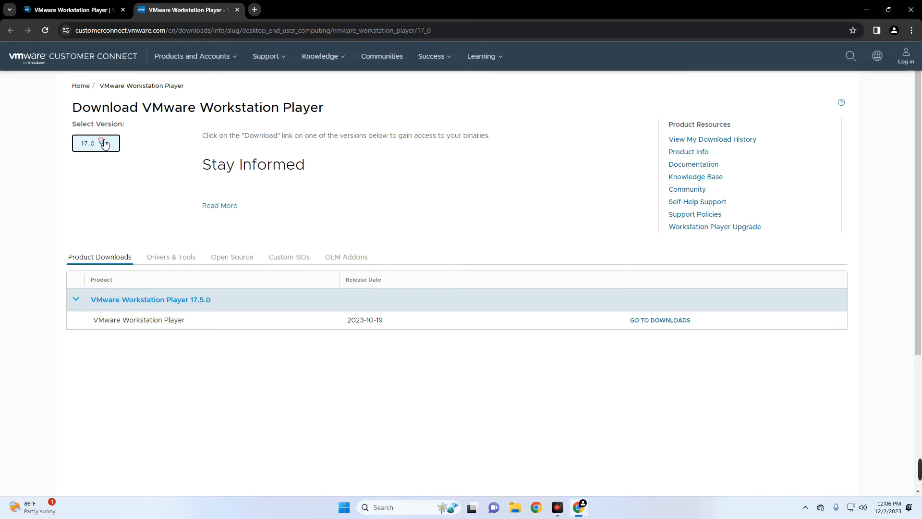
click(656, 320)
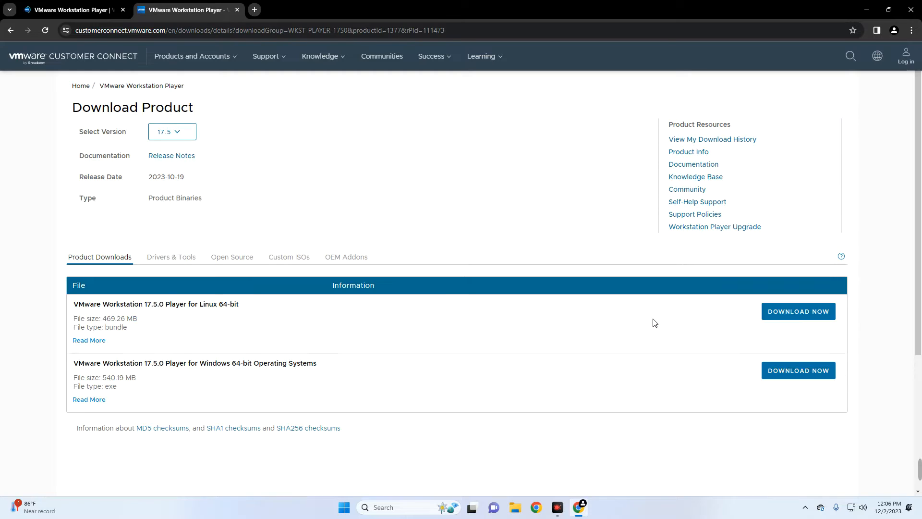
Download VMware Workstation 17.5.0 Player for Windows 64-bit and check its progress in the recent download history.
scroll(445, 315, down, 1)
drag(258, 267, 78, 255)
click(323, 316)
drag(322, 316, 84, 316)
click(439, 328)
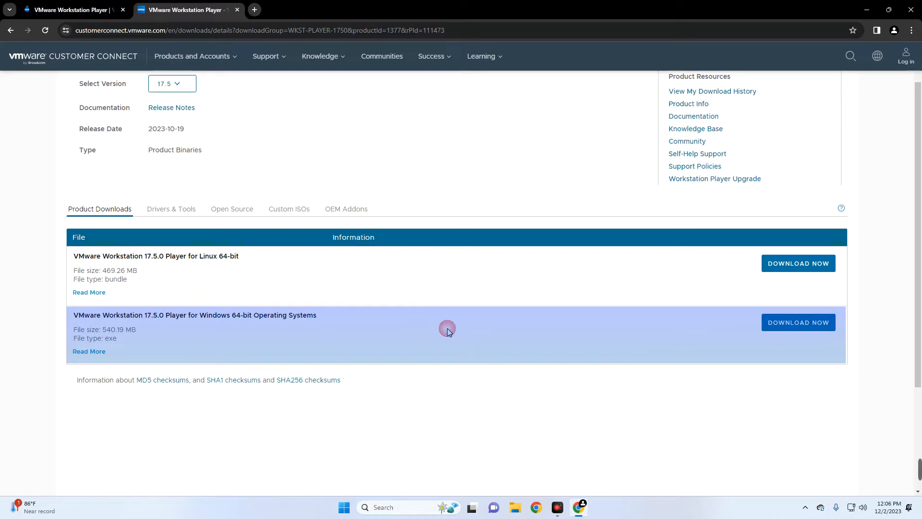
click(785, 330)
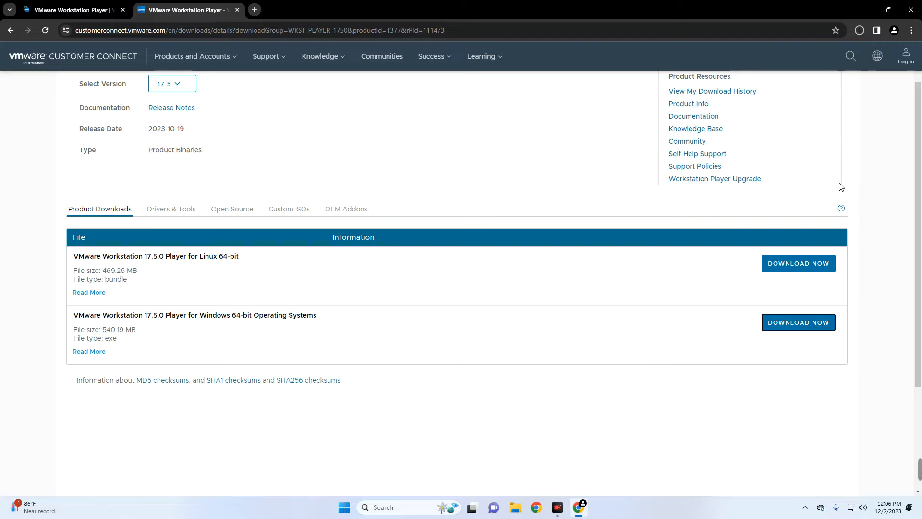
click(859, 31)
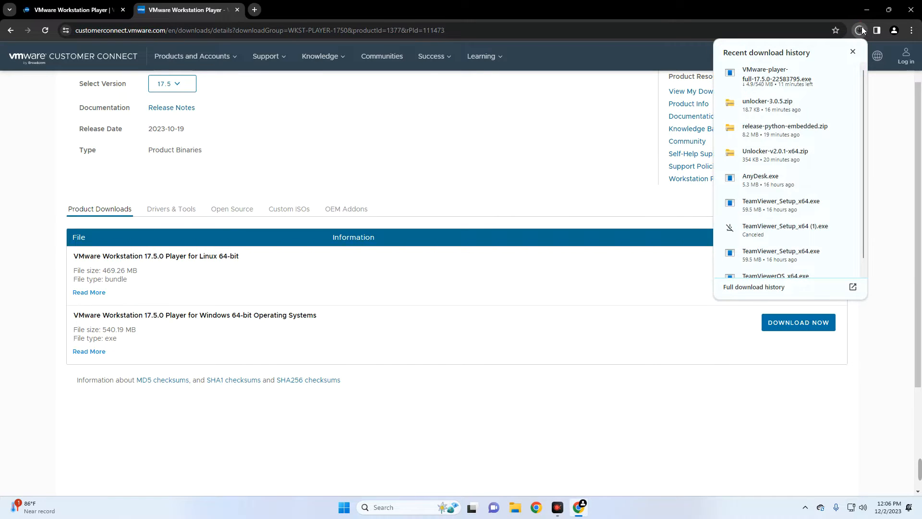
click(315, 175)
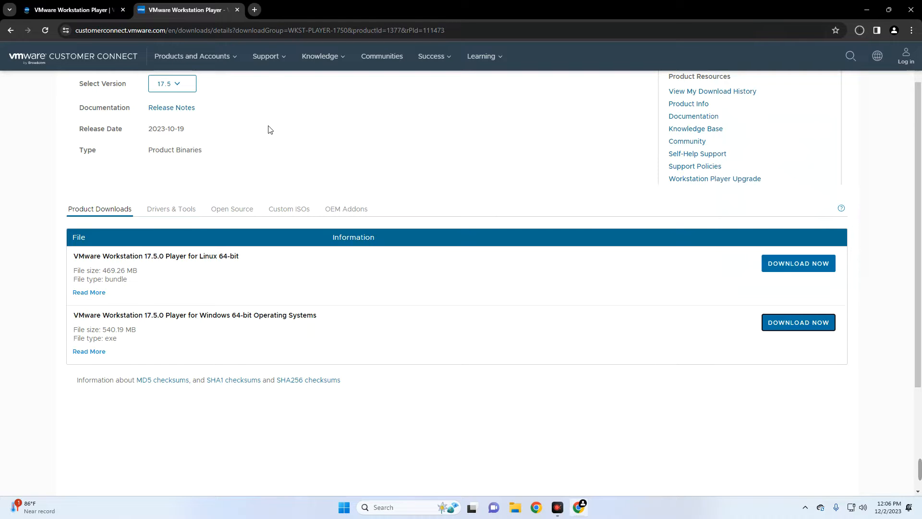
Open the MediaFire download page for the macOS Ventura ISO in a new browser tab.
click(254, 10)
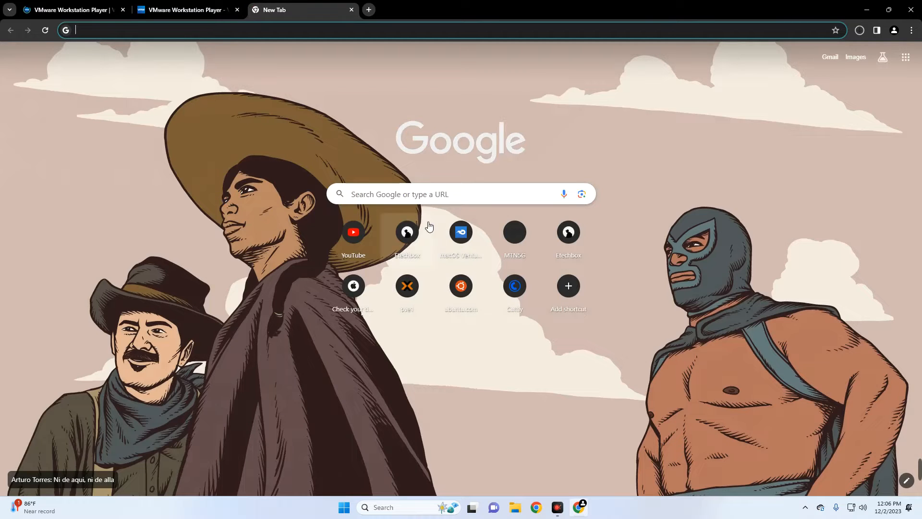
click(465, 239)
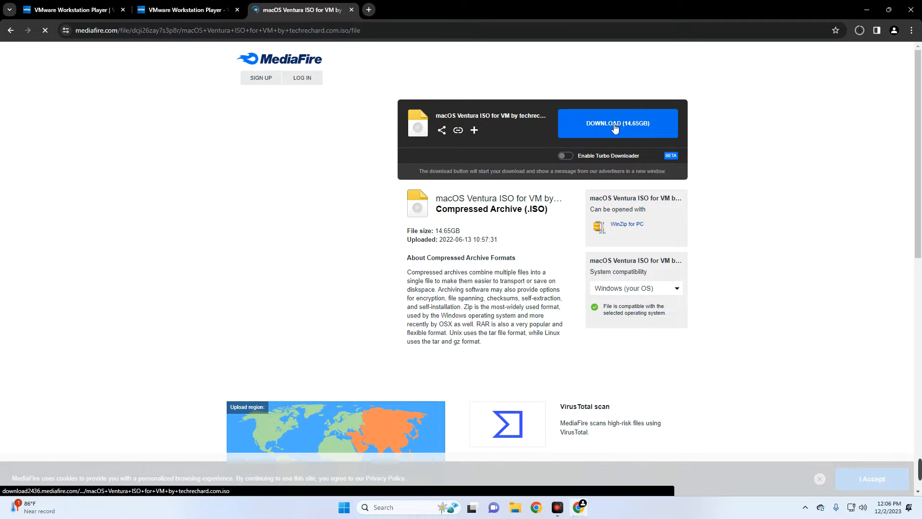
Search for "vmware unlocker" in a new tab and open the paolo-projects/unlocker GitHub repository.
double_click(369, 10)
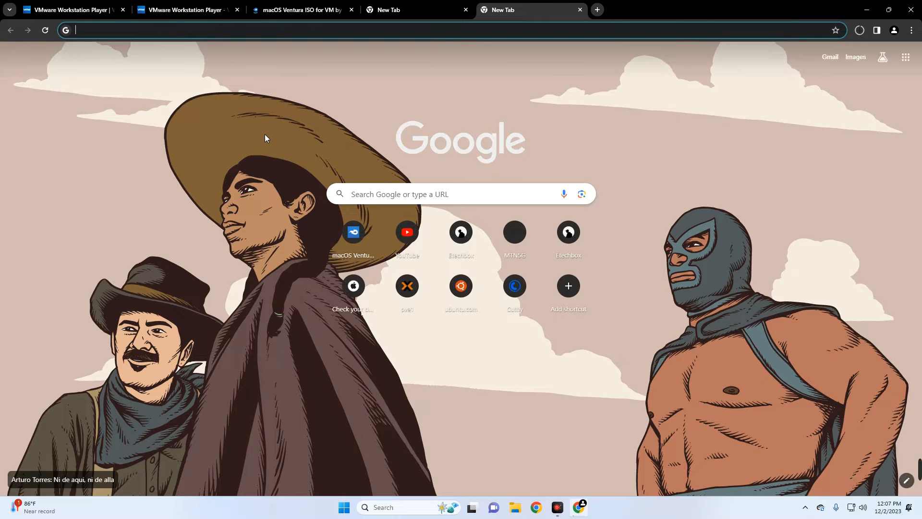
text(vm)
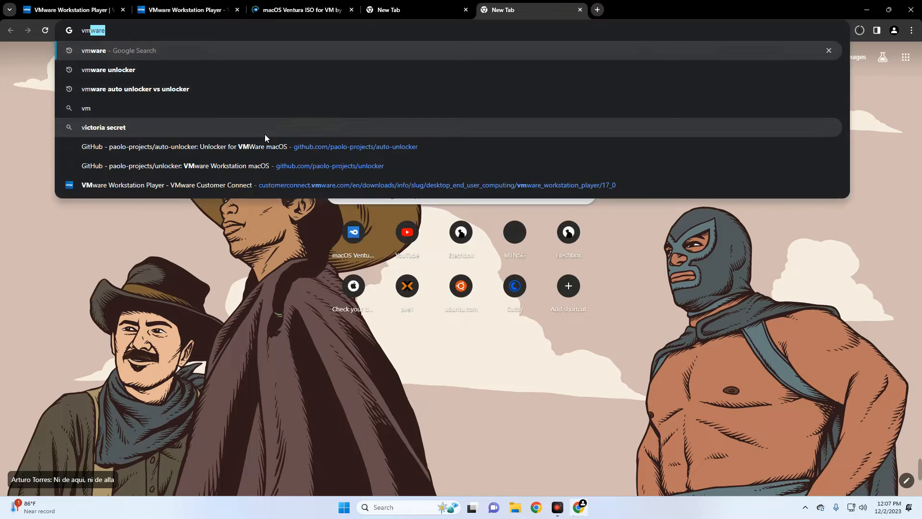
text(ware unlocker)
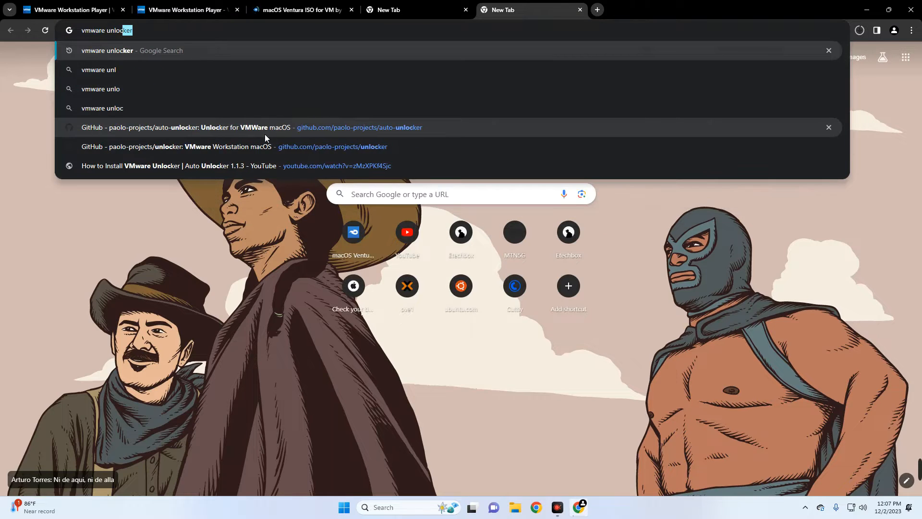
key(Return)
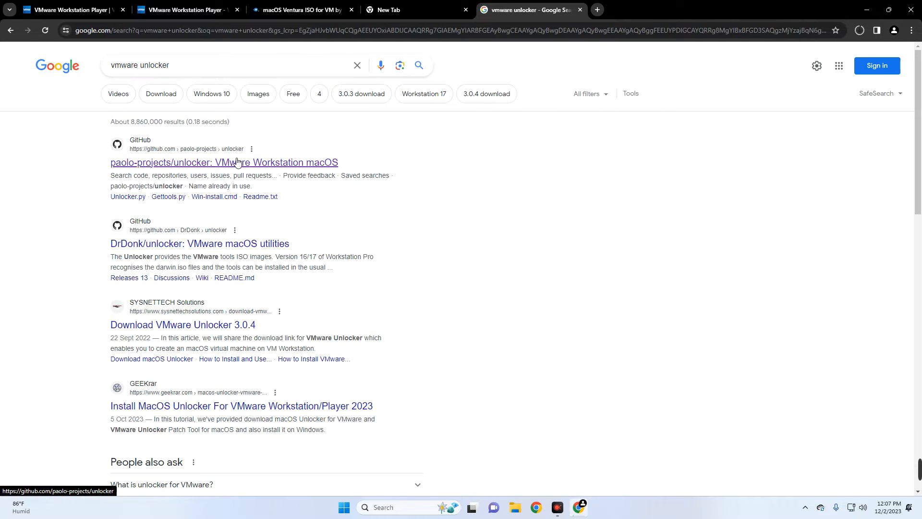
click(251, 162)
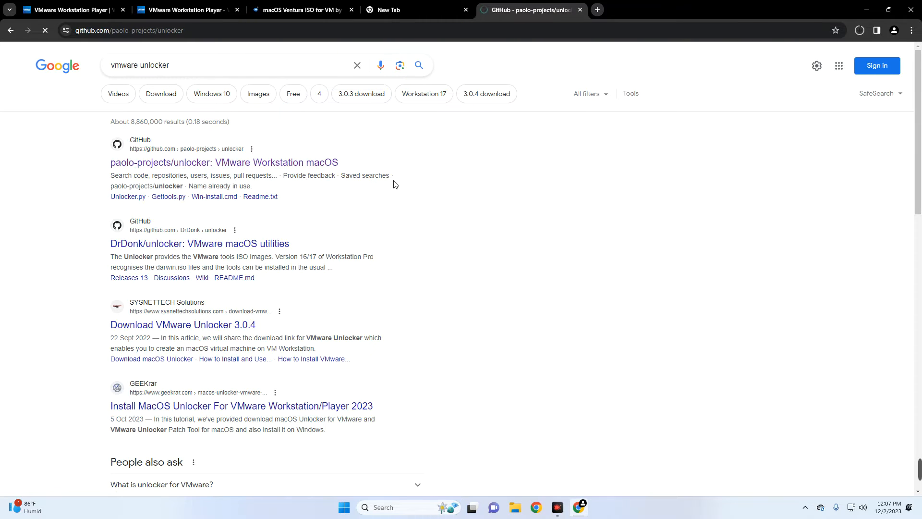
Open the latest Unlocker 3.0.5 release of the repository and download its source code as a zip.
scroll(644, 160, down, 1)
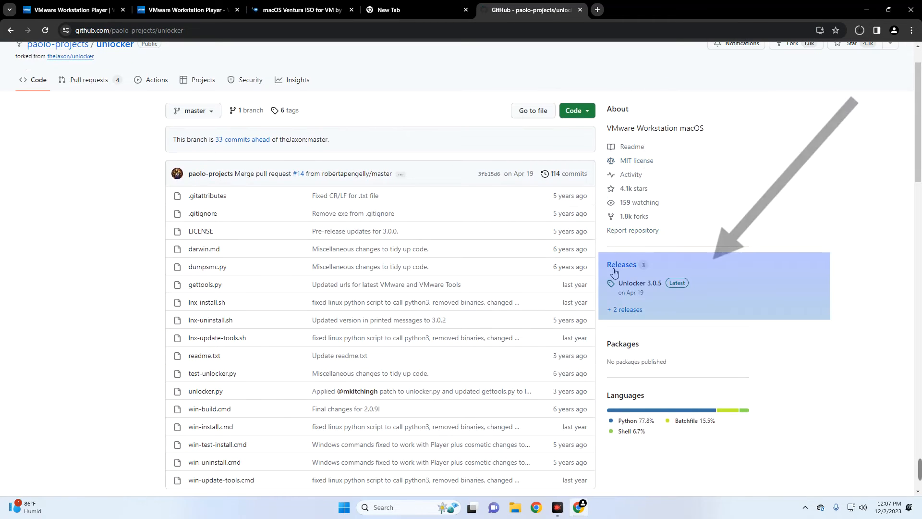
drag(611, 264, 699, 267)
click(699, 268)
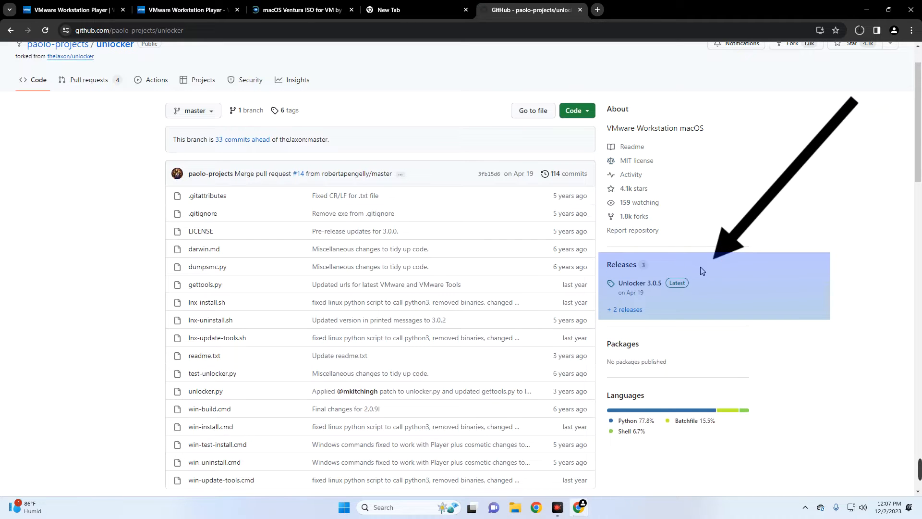
click(647, 287)
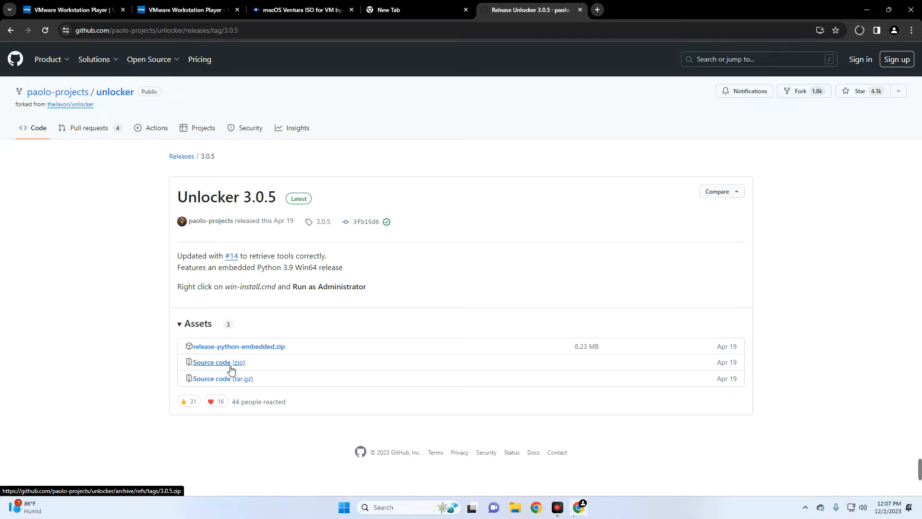
click(209, 364)
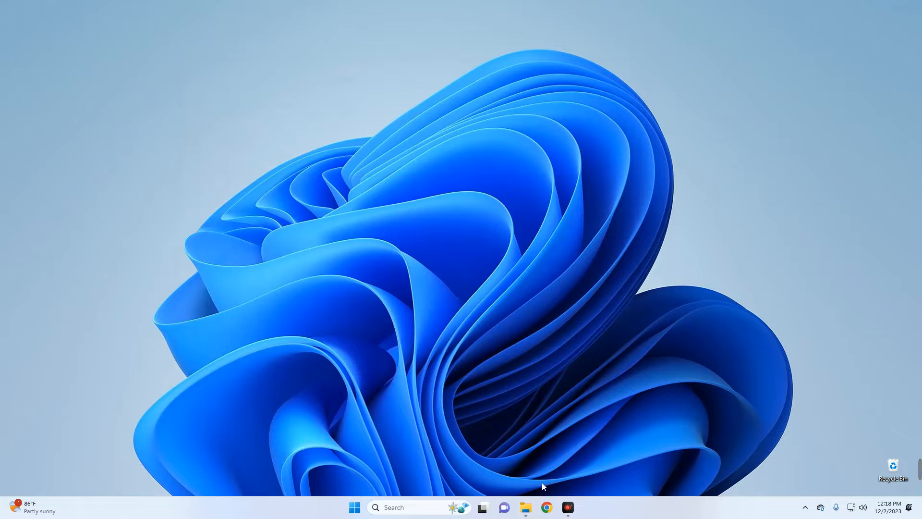
Switch to File Explorer's Downloads folder and check the VMware Player installer, the unlocker-3.0.5 archive and the macOS Ventura ISO.
click(526, 508)
click(357, 267)
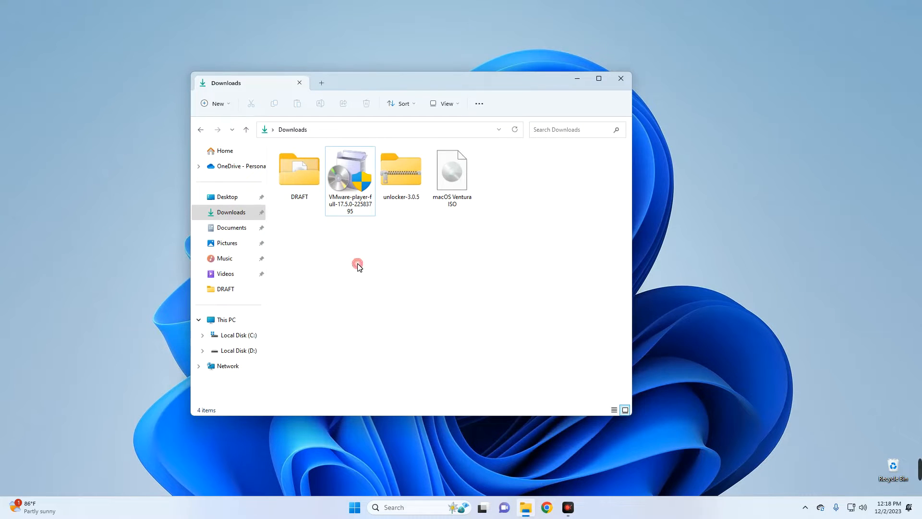
click(360, 187)
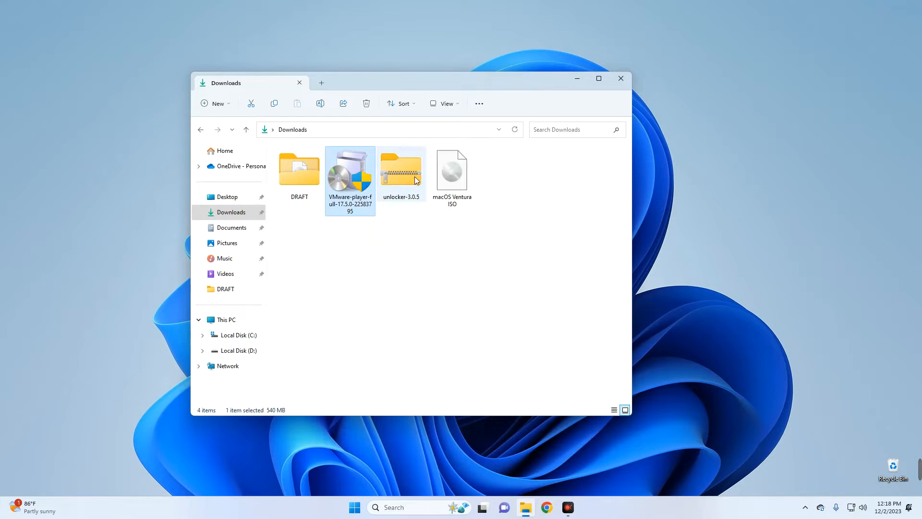
click(414, 177)
click(452, 180)
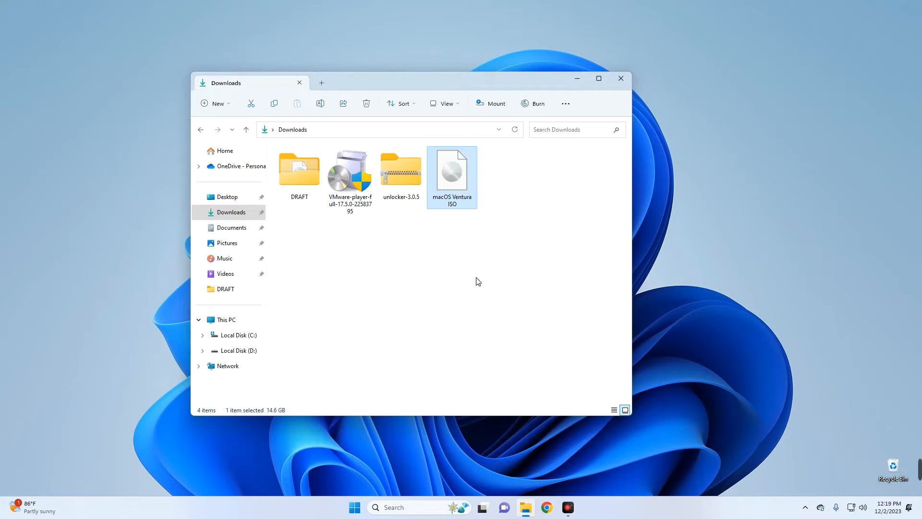
click(382, 260)
Run the VMware Player 17.5.0 installer from Downloads and accept the terms of its license agreement.
click(353, 180)
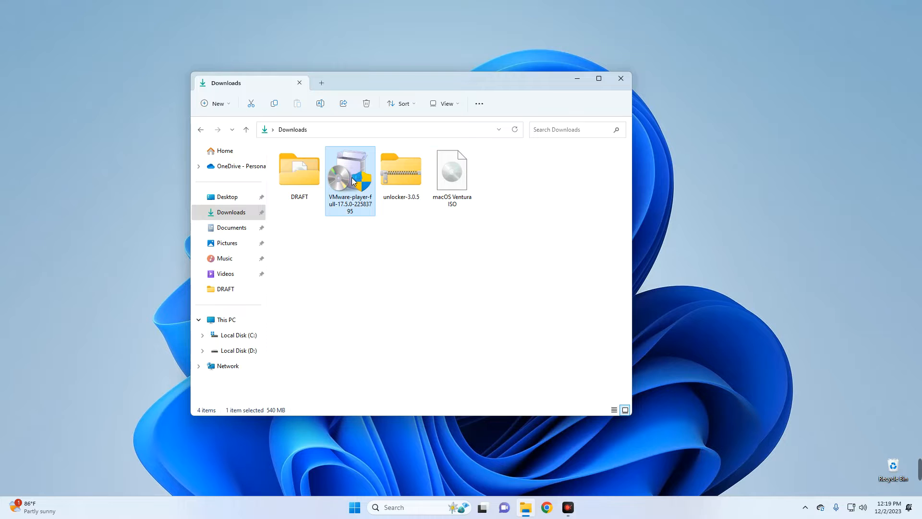
double_click(354, 181)
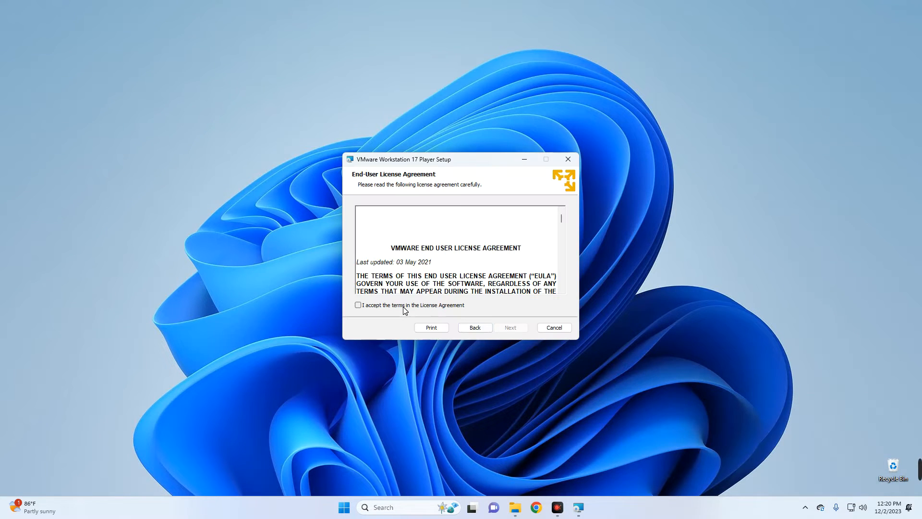
click(403, 307)
key(Return)
Keep the Desktop and Start Menu Programs Folder shortcuts, install VMware Workstation 17 Player and finish the setup wizard.
click(510, 329)
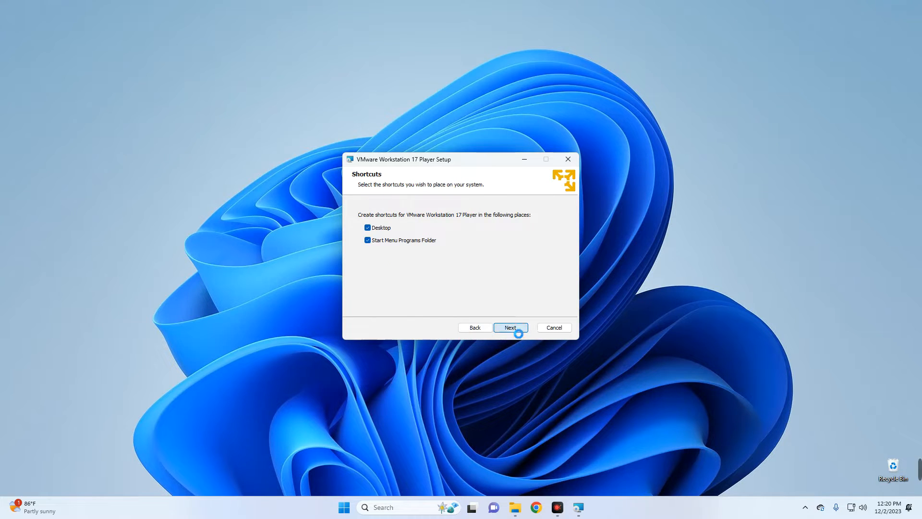
click(512, 328)
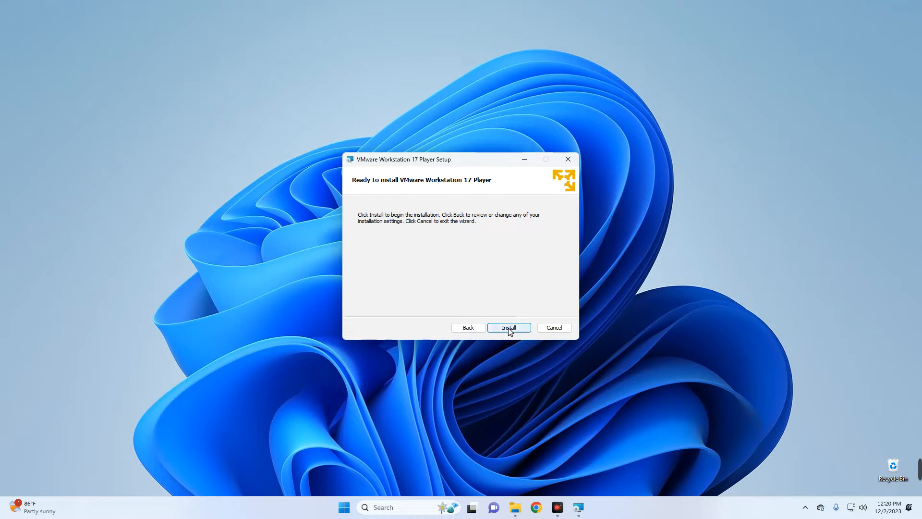
click(509, 328)
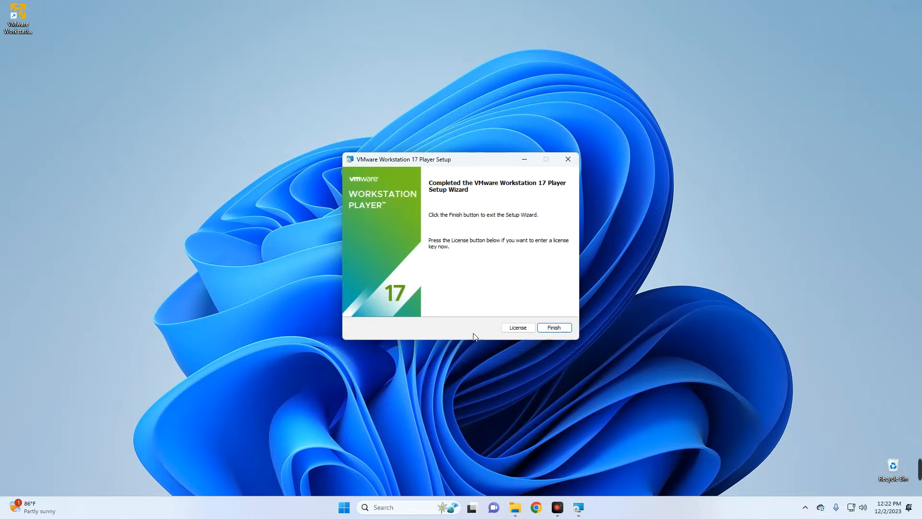
click(555, 327)
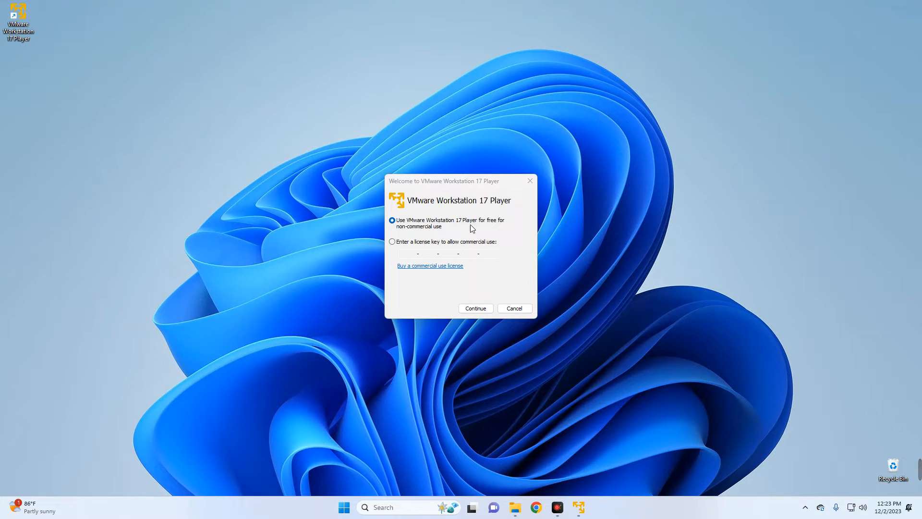
Set VMware Workstation 17 Player to free non-commercial use and finish its welcome dialog.
click(475, 309)
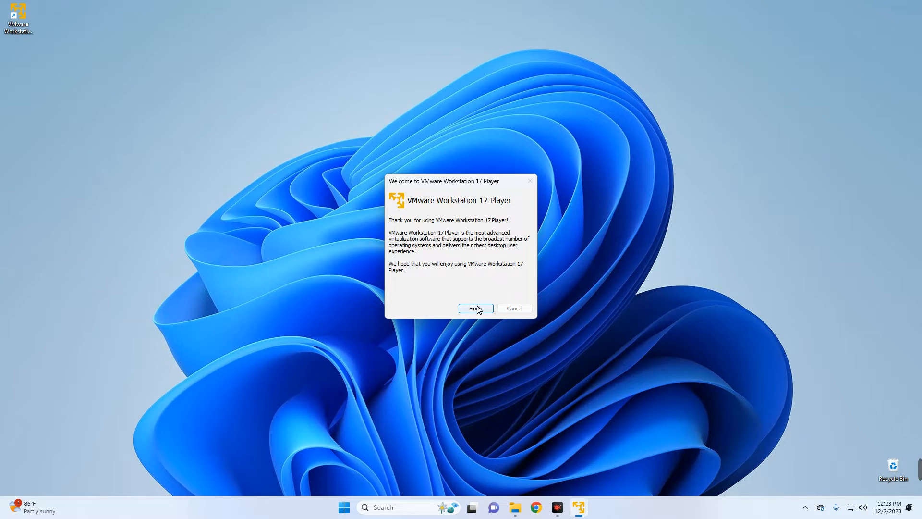
click(475, 309)
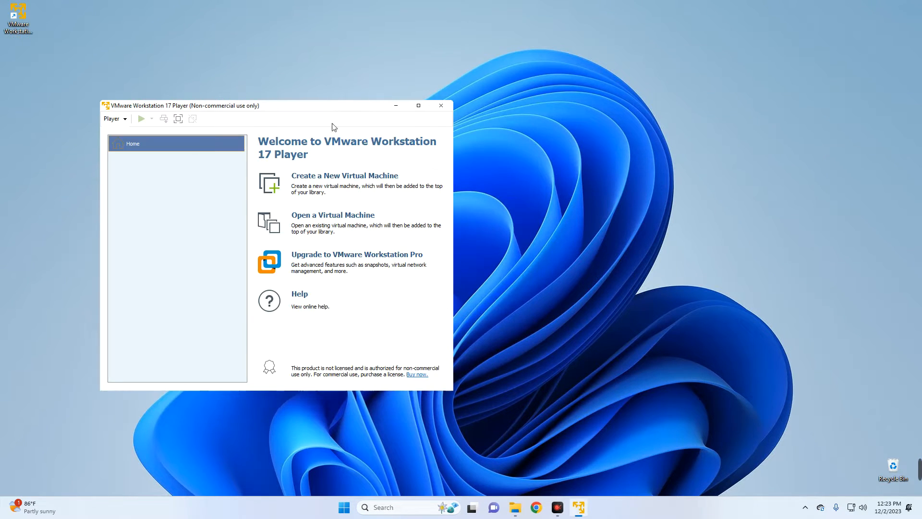
Switch to File Explorer's Downloads folder and extract the unlocker-3.0.5 archive there.
drag(316, 112, 361, 107)
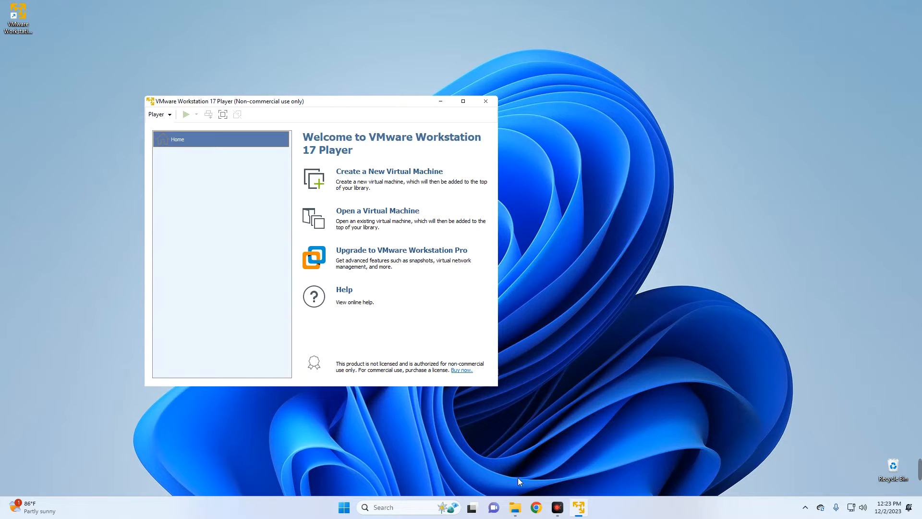
click(640, 184)
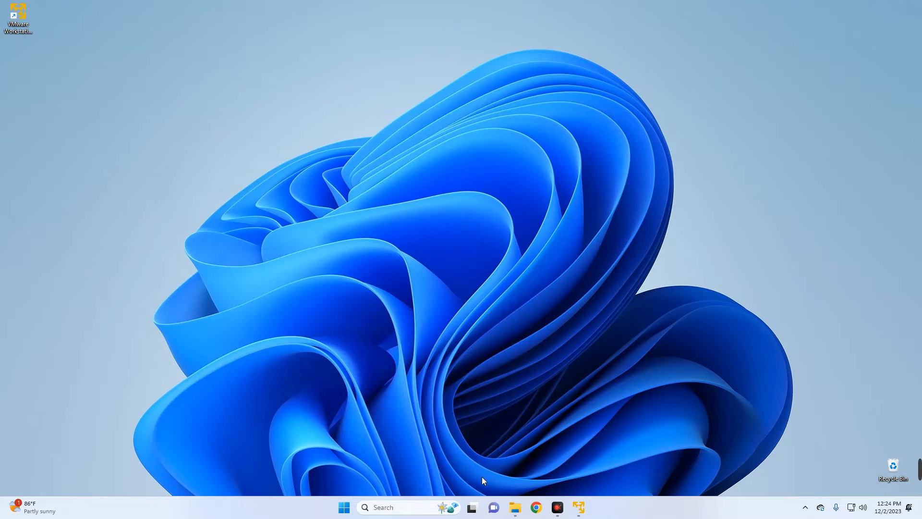
click(515, 507)
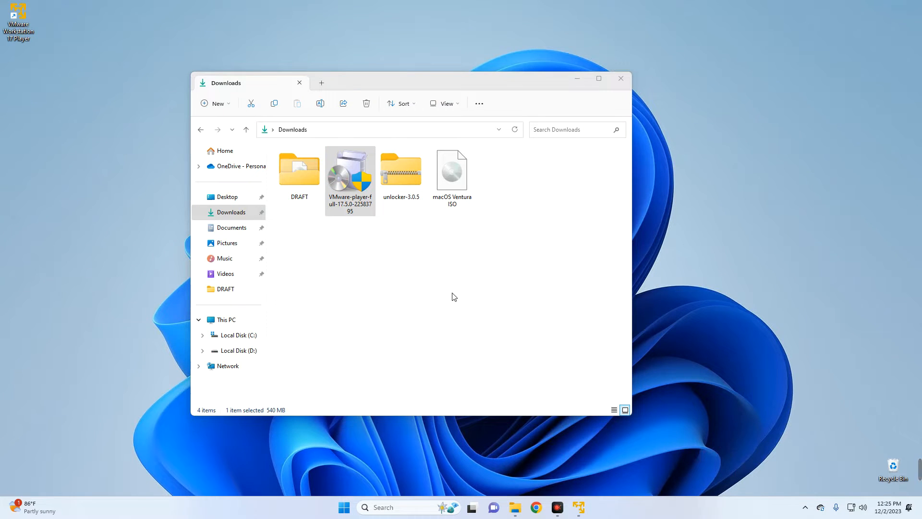
click(402, 173)
right_click(401, 173)
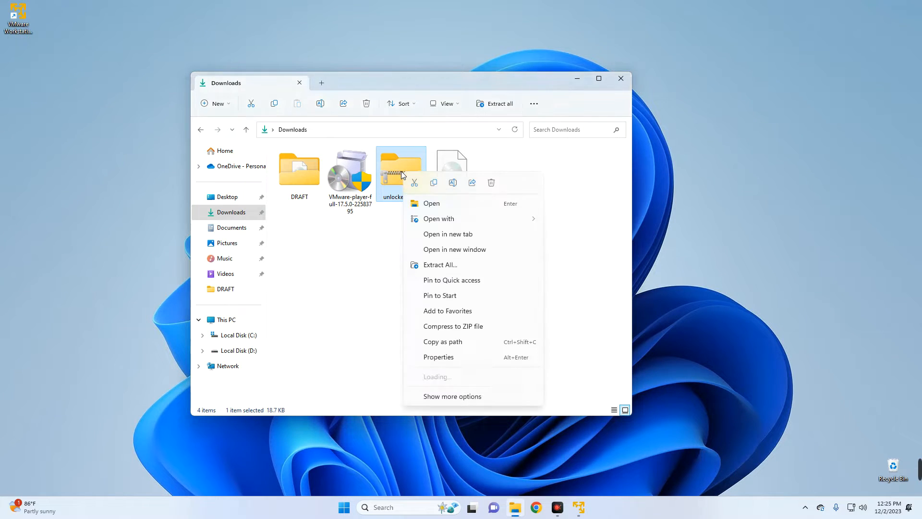
click(468, 267)
click(493, 366)
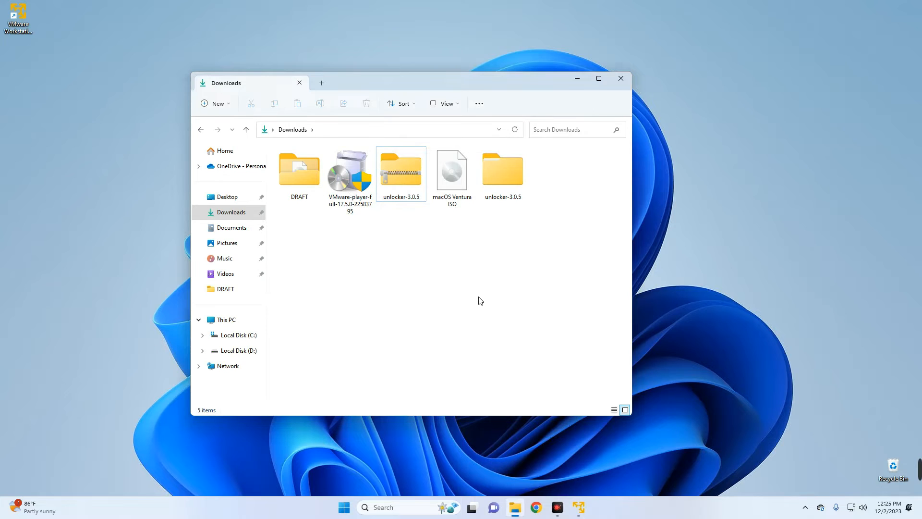
Open the inner unlocker-3.0.5 folder of the extracted archive and run the win-install script as administrator.
double_click(501, 171)
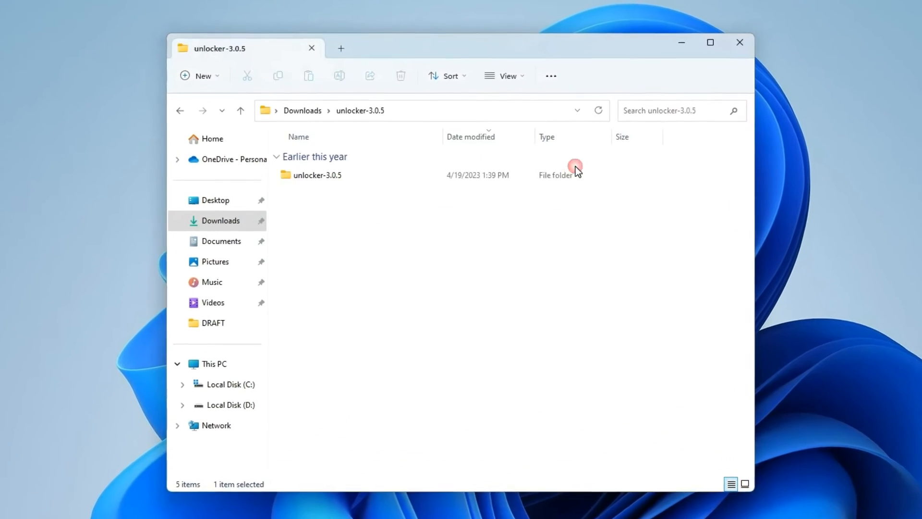
double_click(376, 179)
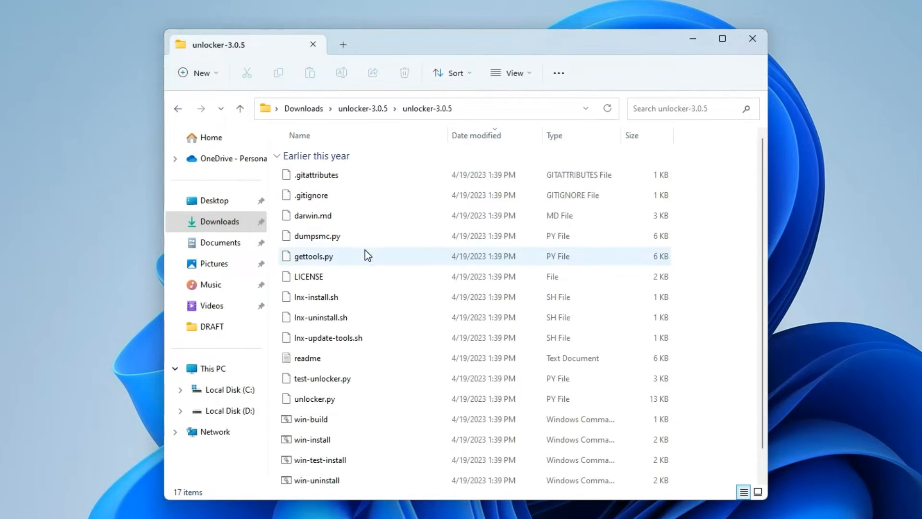
scroll(367, 256, down, 1)
click(373, 413)
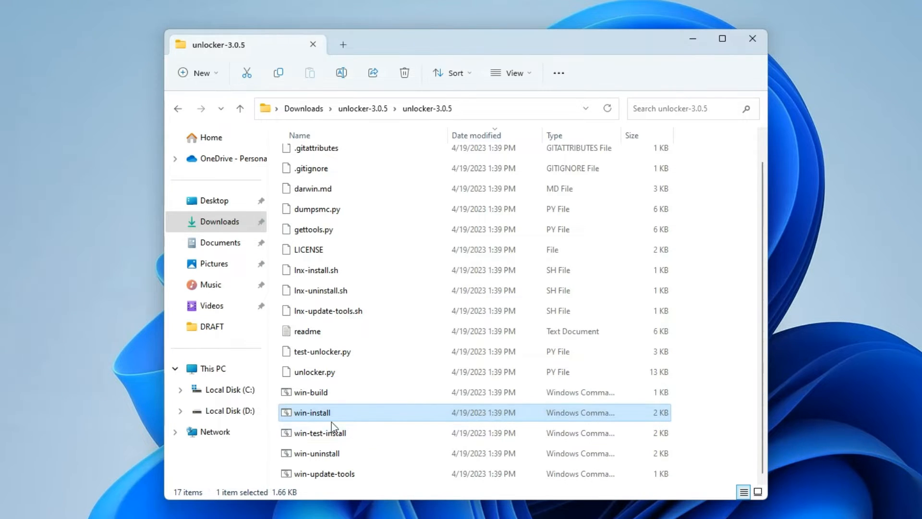
right_click(363, 411)
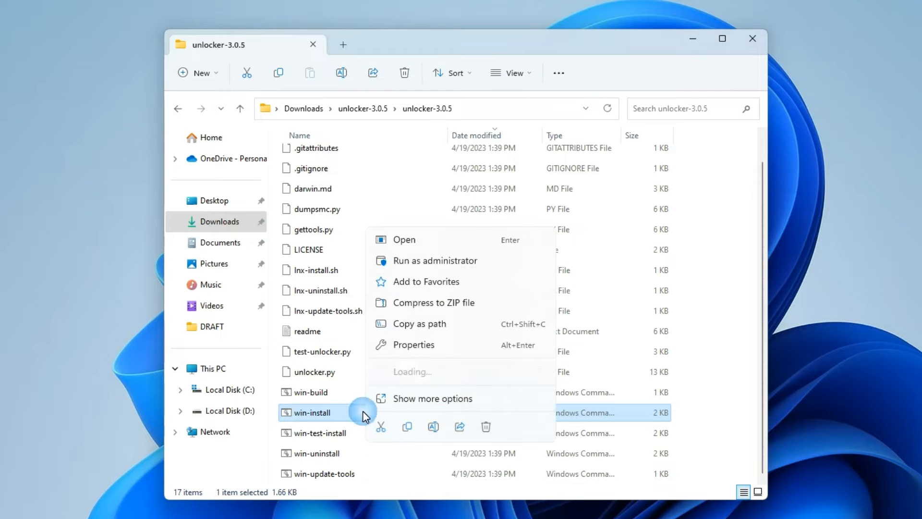
click(429, 263)
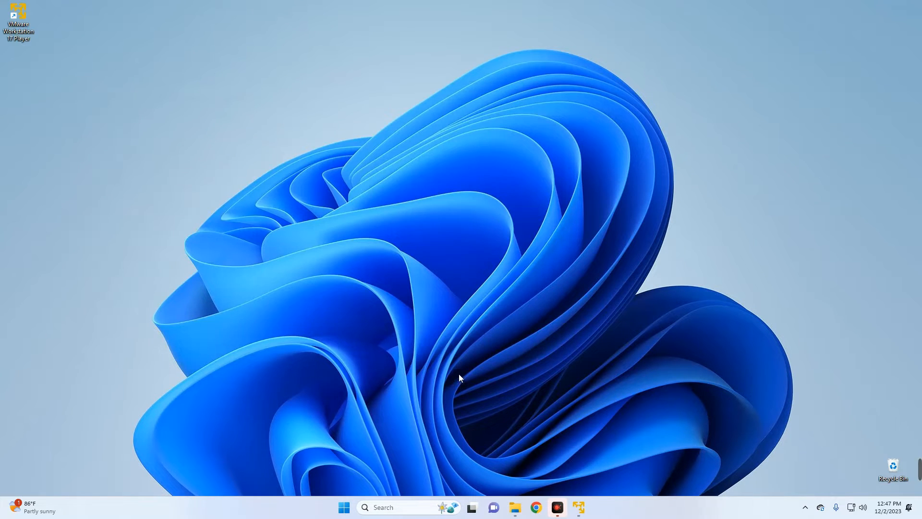
Start a new virtual machine in VMware Workstation 17 Player, using macOS Ventura ISO from Downloads as the installer disc image.
click(583, 509)
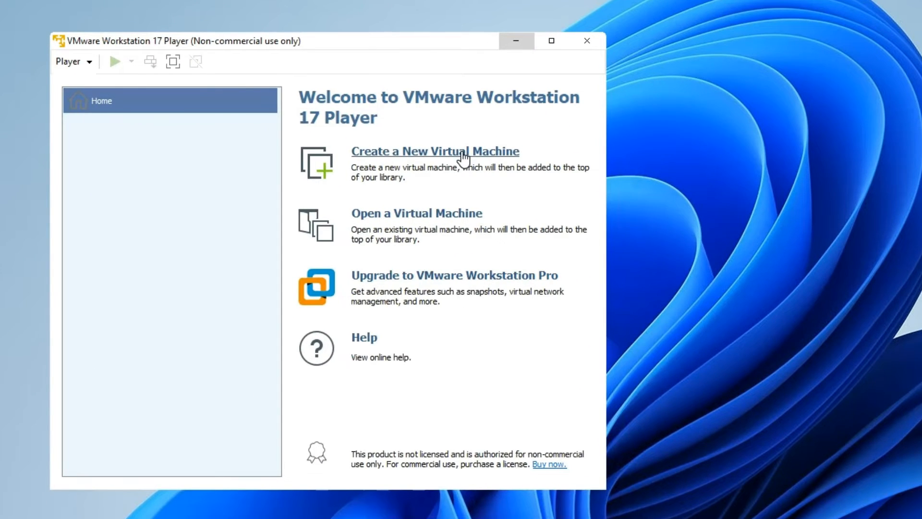
click(462, 153)
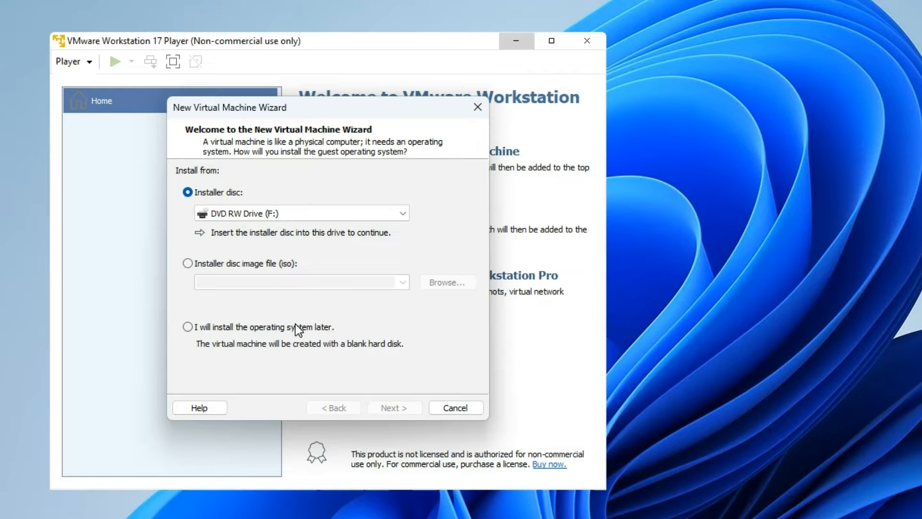
click(263, 263)
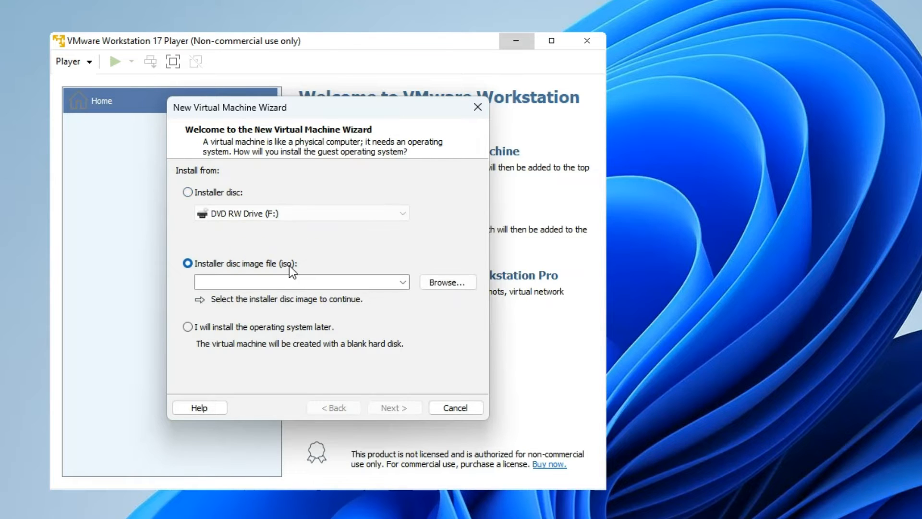
click(451, 283)
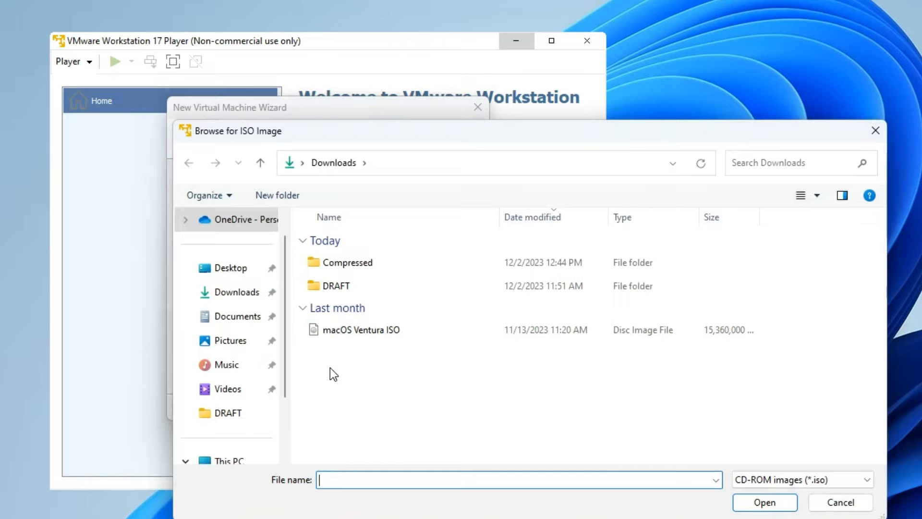
click(380, 330)
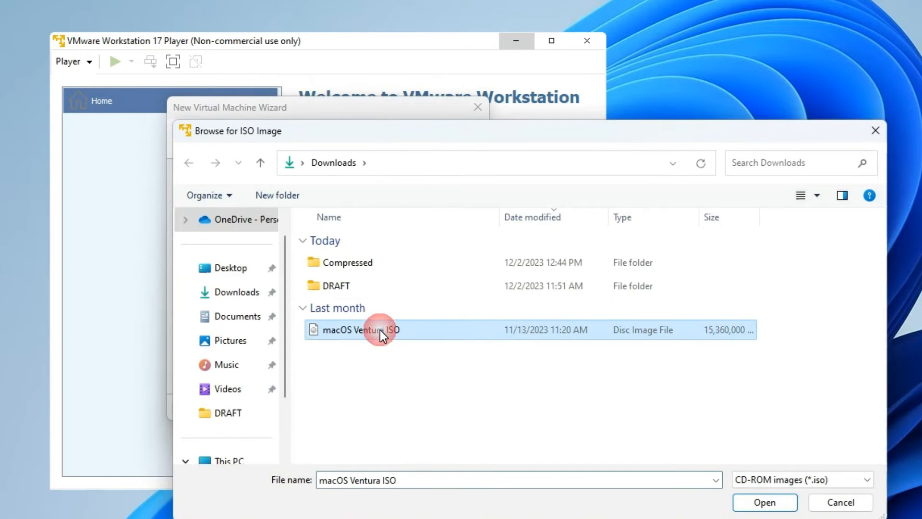
click(771, 499)
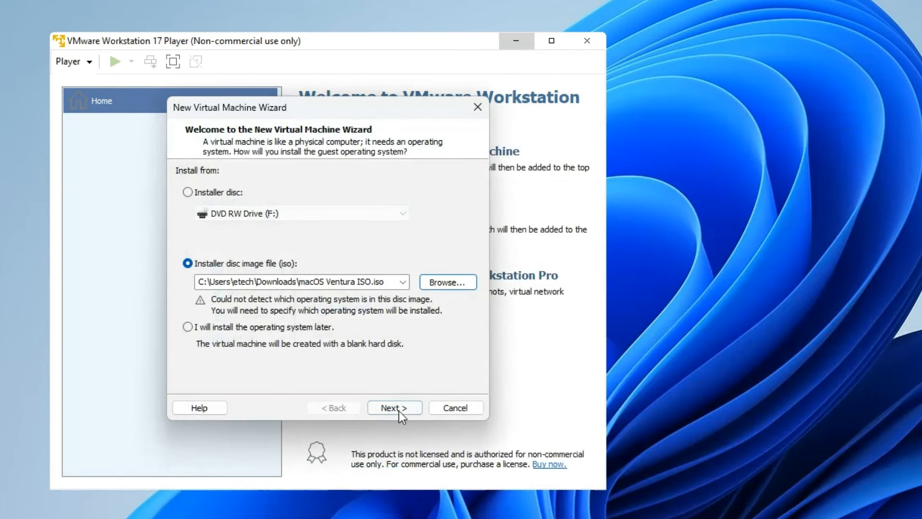
click(394, 408)
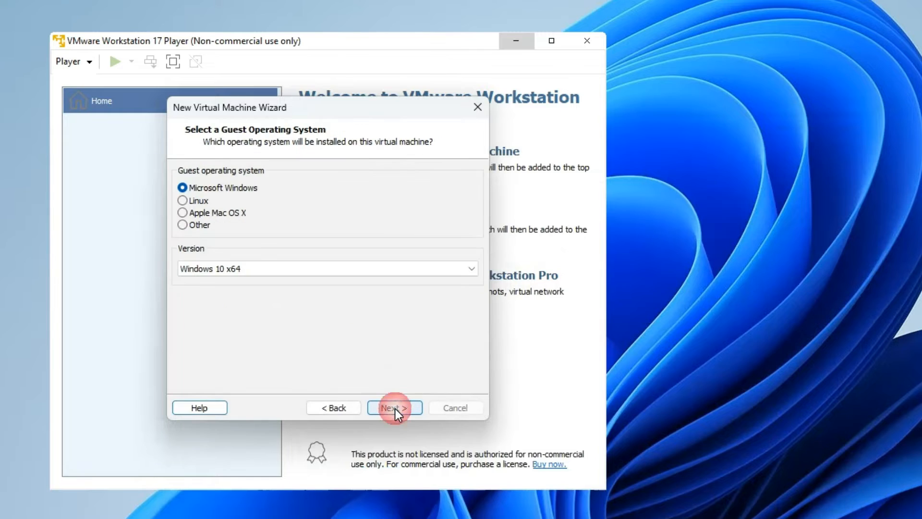
Choose Apple Mac OS X as the guest operating system, with macOS 13 as its version.
click(233, 212)
click(261, 265)
click(239, 280)
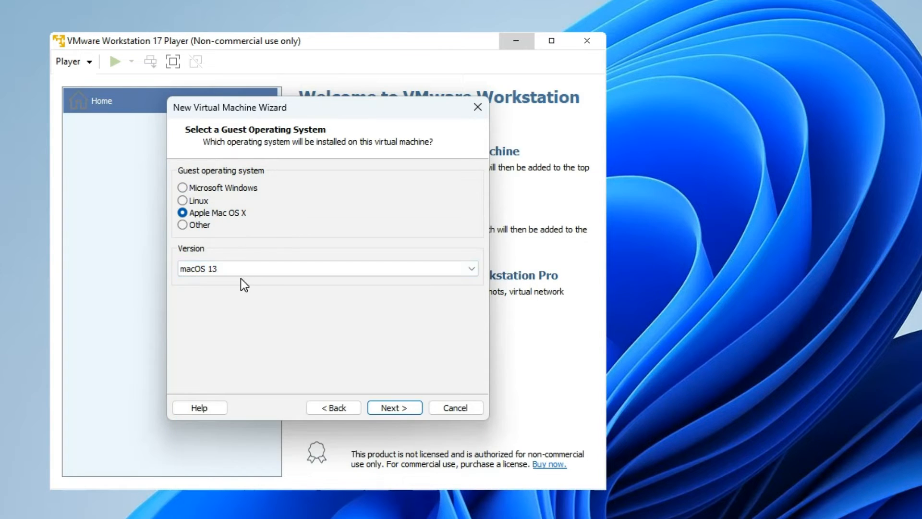
click(393, 407)
Name the virtual machine macOS 13 Ventura and keep the 80 GB maximum disk size, split into multiple files.
click(294, 194)
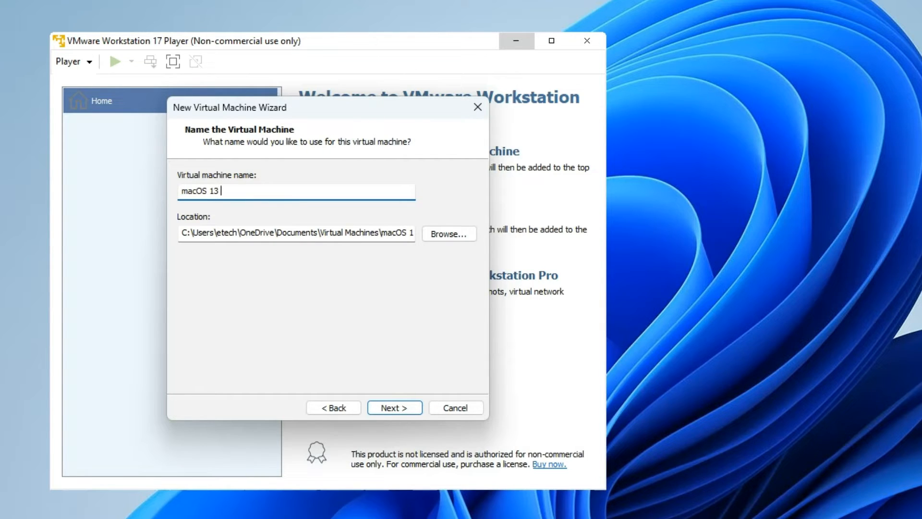
text(Ventura)
click(387, 406)
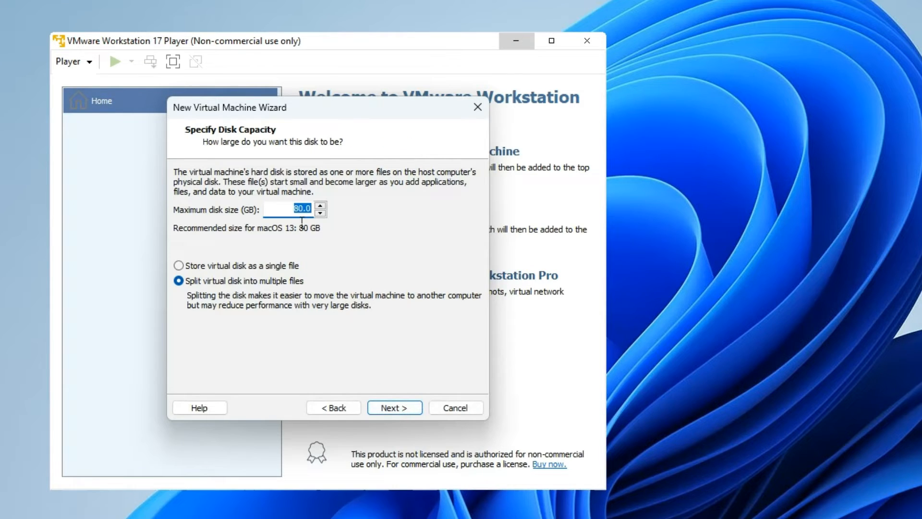
key(Left)
click(391, 406)
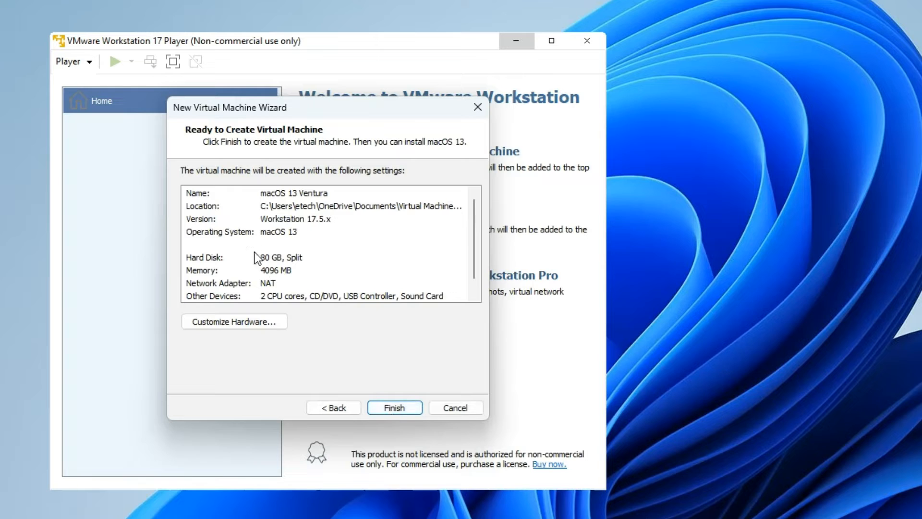
Customize the new virtual machine's hardware, setting the number of processor cores to 3.
click(254, 322)
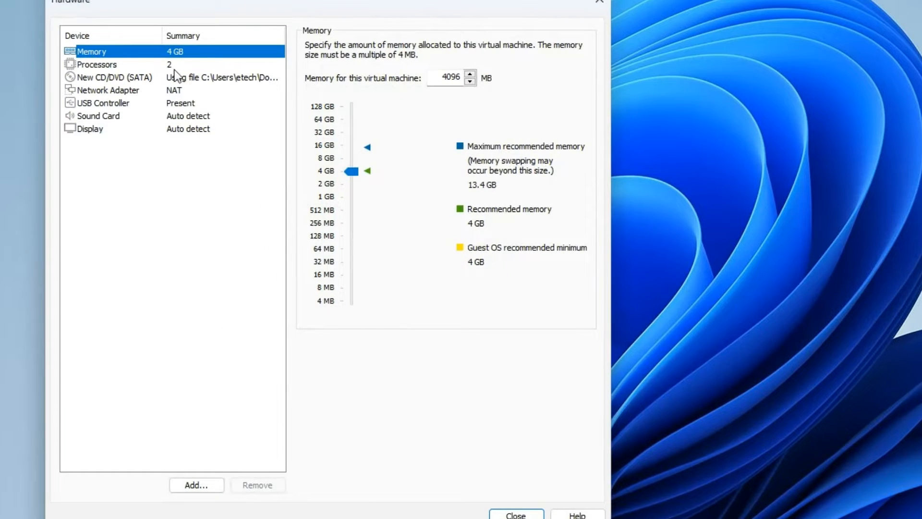
click(165, 65)
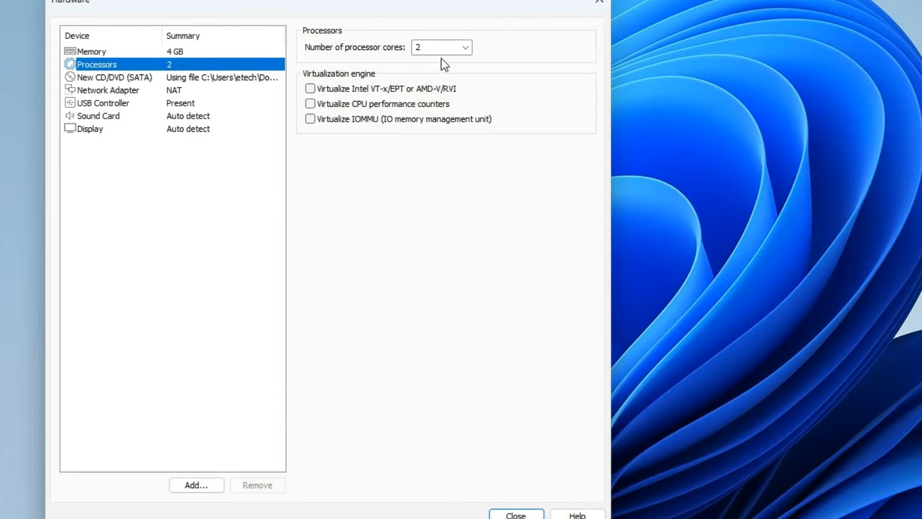
click(465, 47)
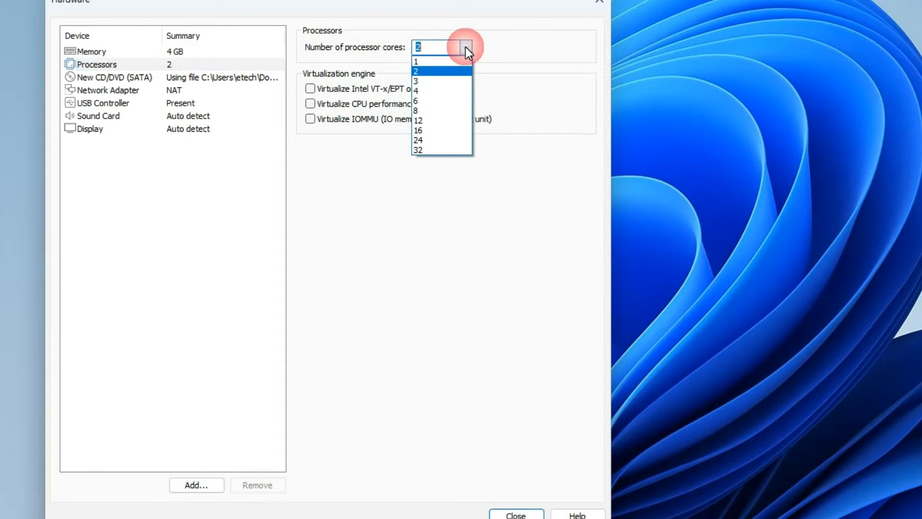
click(461, 81)
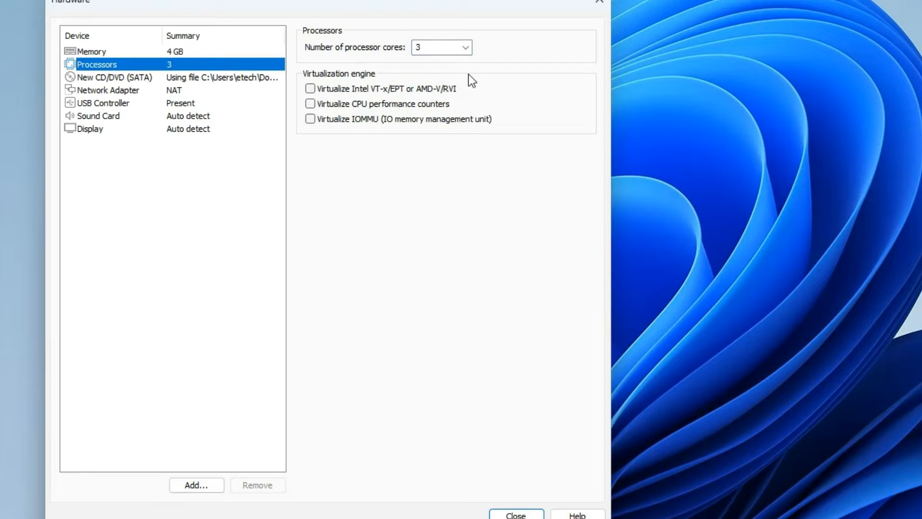
Set the virtual machine's memory to 7644 MB and finish creating it.
click(199, 51)
drag(359, 171, 354, 156)
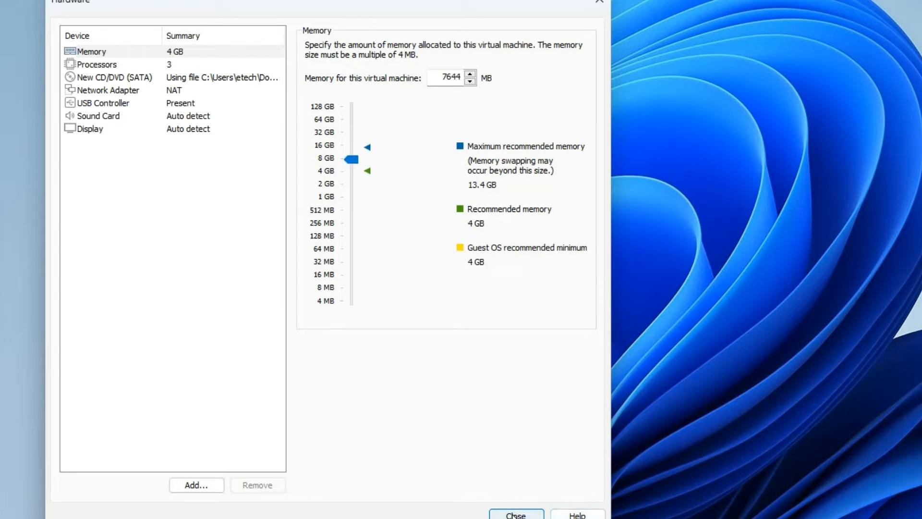
click(514, 515)
click(405, 407)
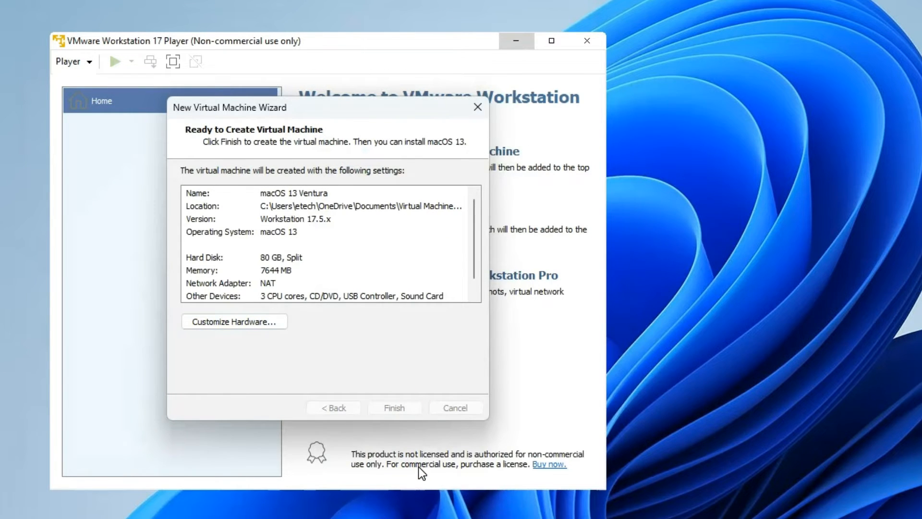
click(183, 345)
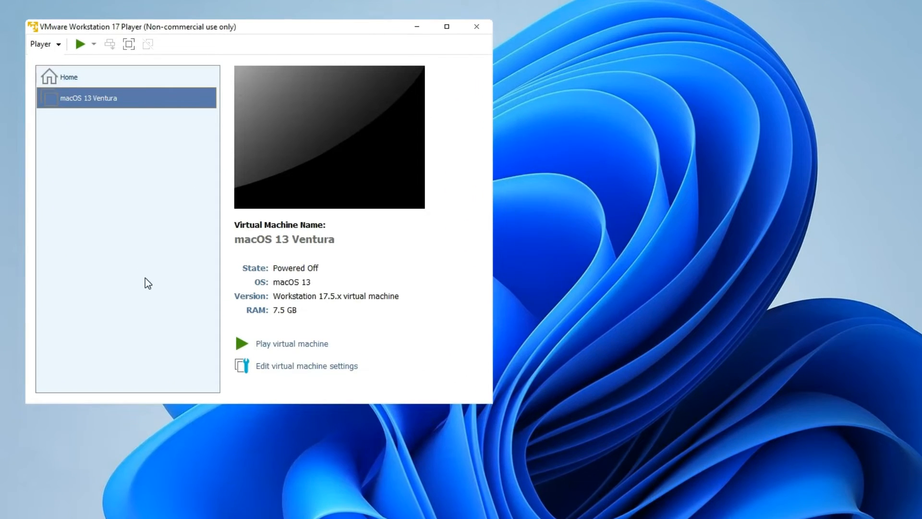
In the macOS 13 Ventura machine's settings, copy the folder path of its hard disk file, leaving out the .vmdk file name.
click(298, 370)
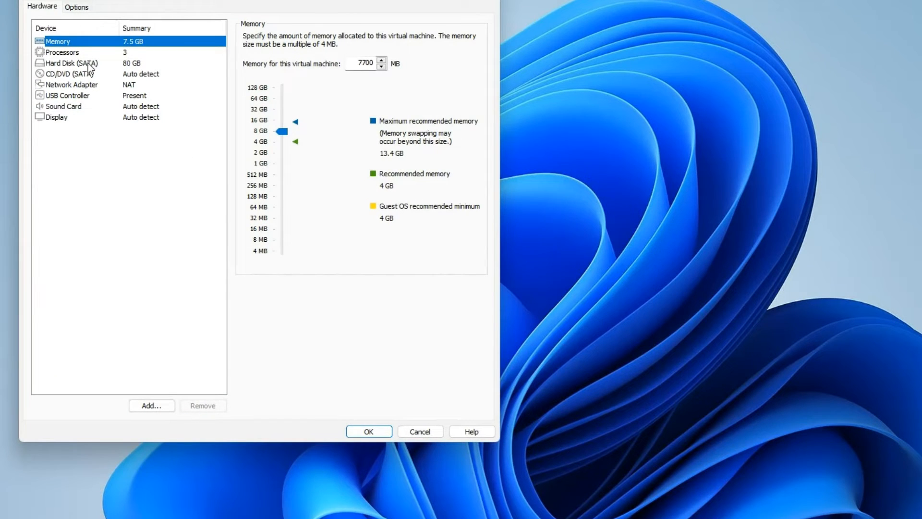
click(90, 64)
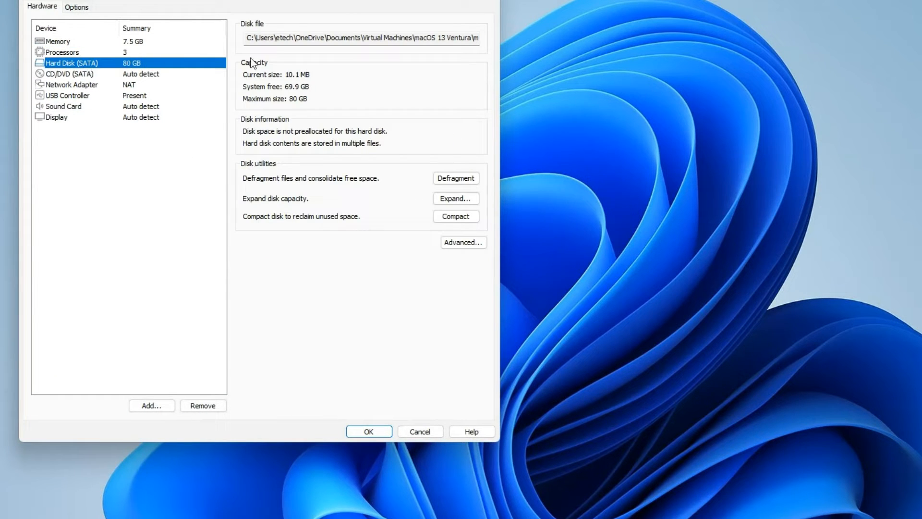
drag(247, 43, 407, 57)
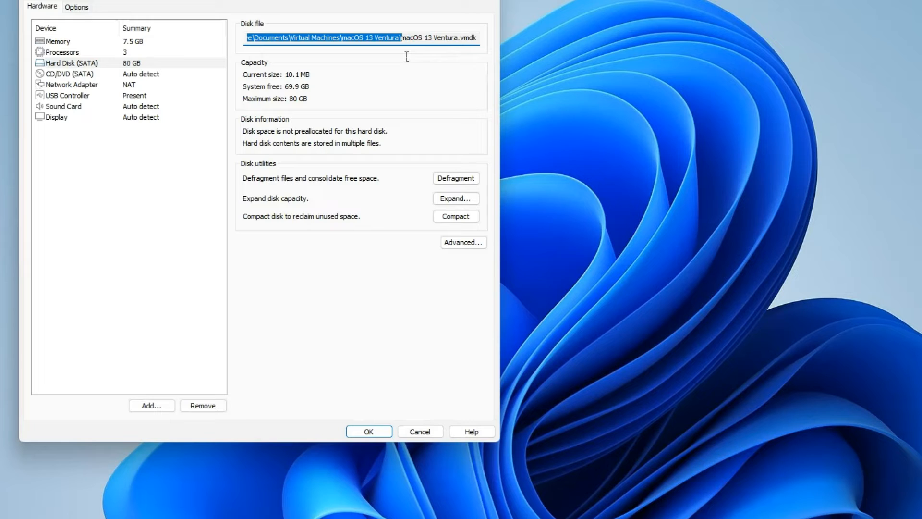
right_click(378, 41)
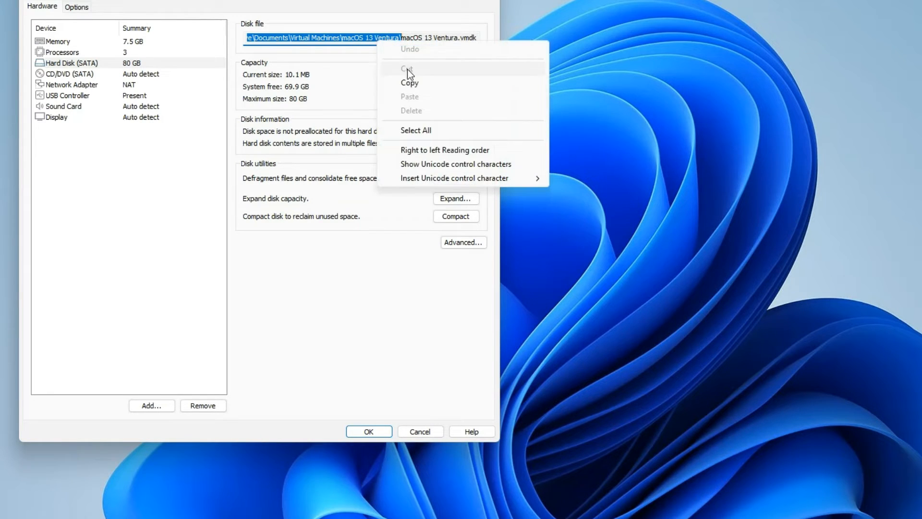
click(411, 81)
click(370, 433)
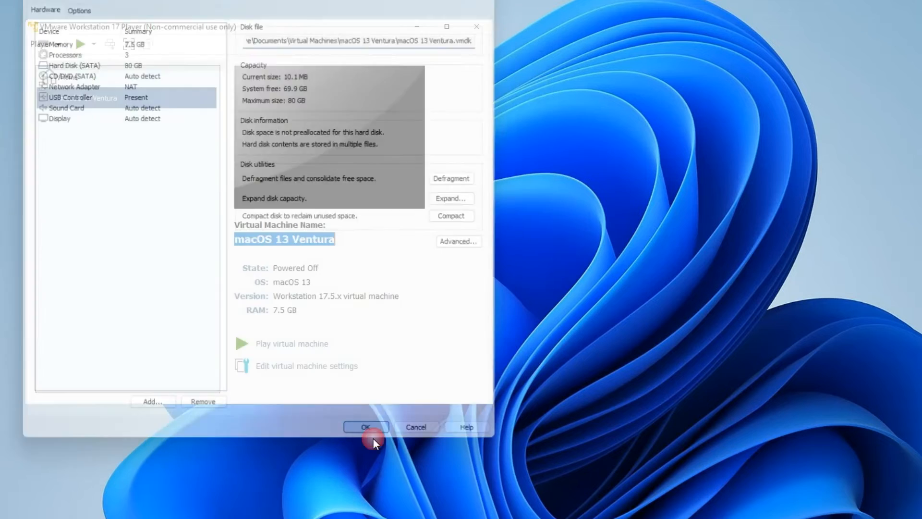
Open the virtual machine's folder in File Explorer using the copied path.
key(super+e)
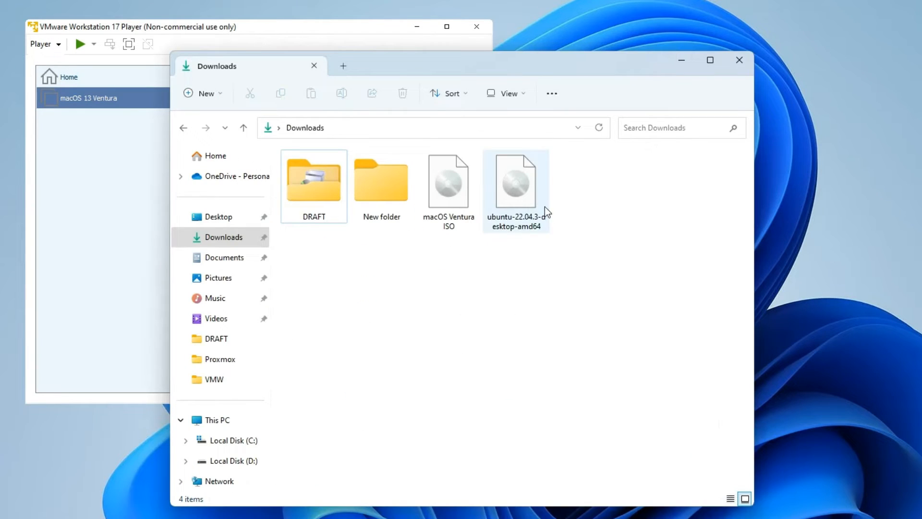
click(364, 129)
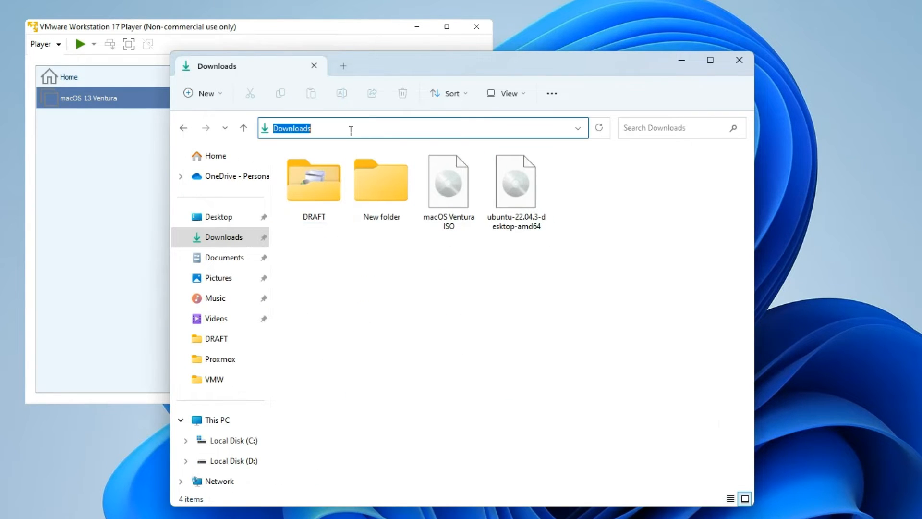
key(ctrl+v)
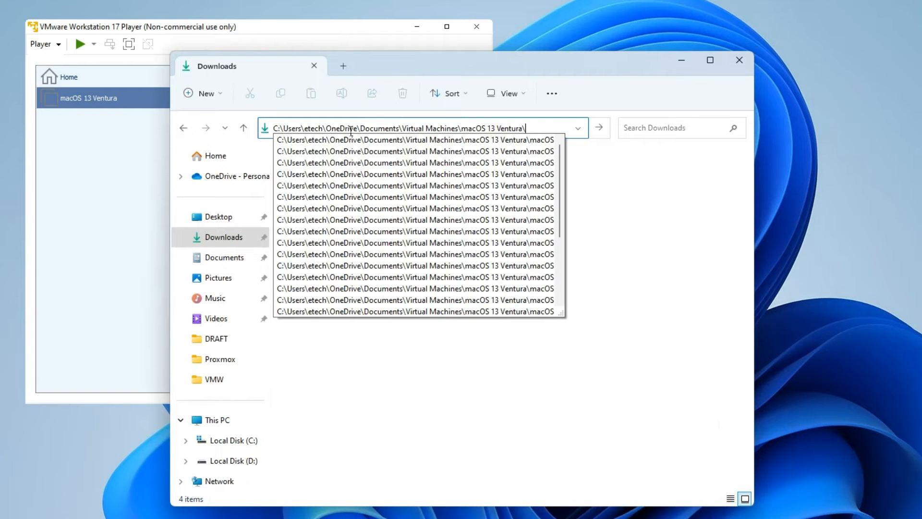
key(Return)
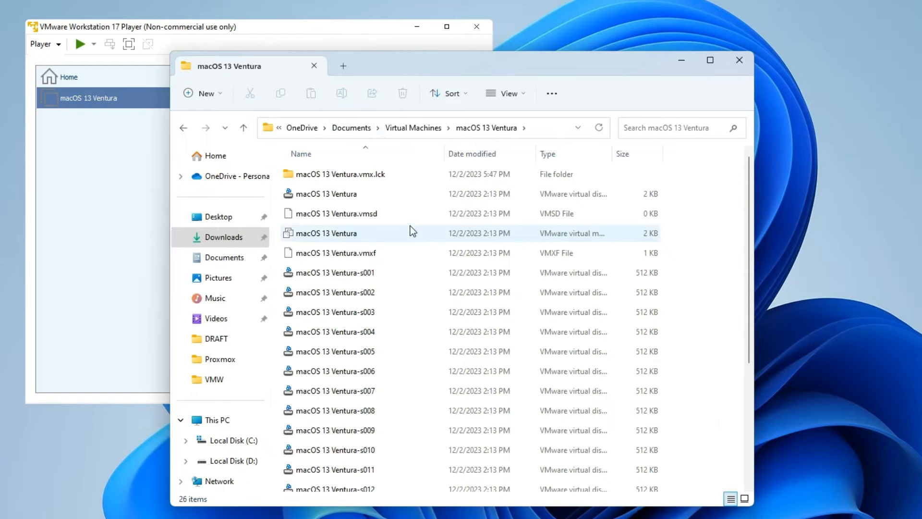
Open the macOS 13 Ventura virtual machine configuration file in Notepad.
click(733, 239)
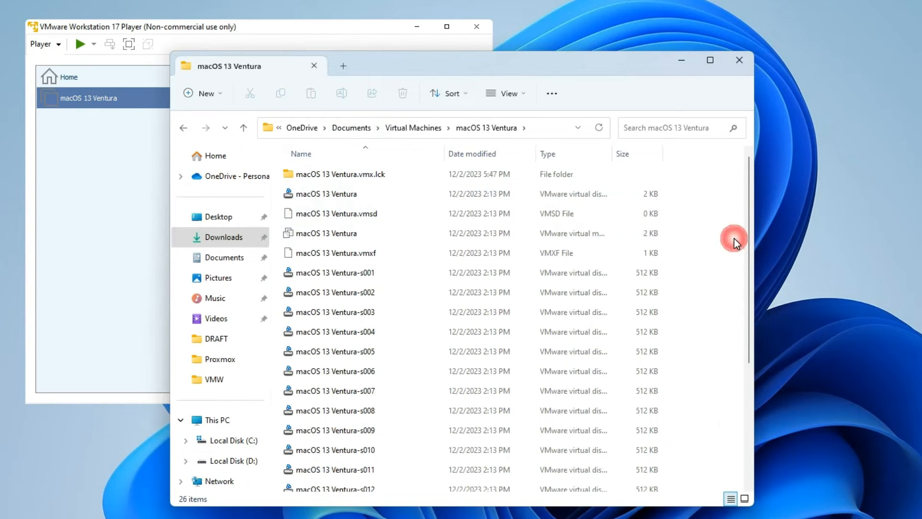
click(575, 236)
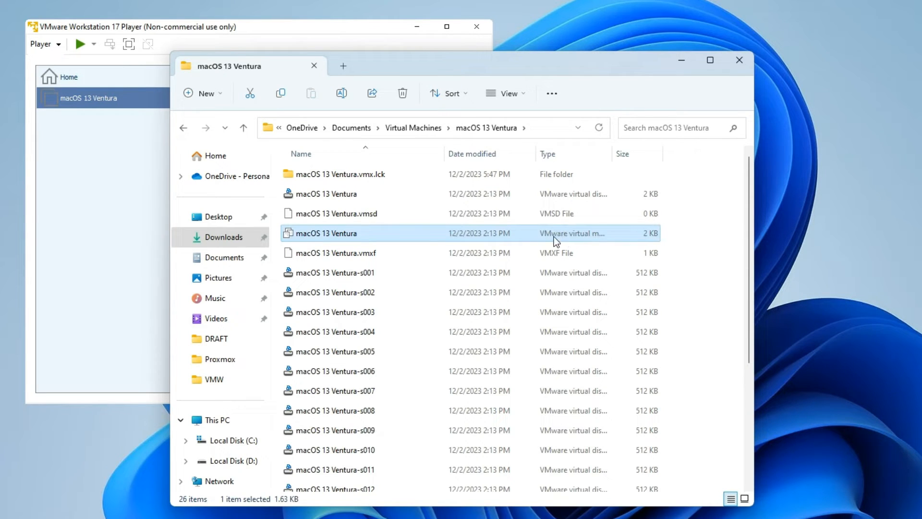
scroll(697, 233, down, 3)
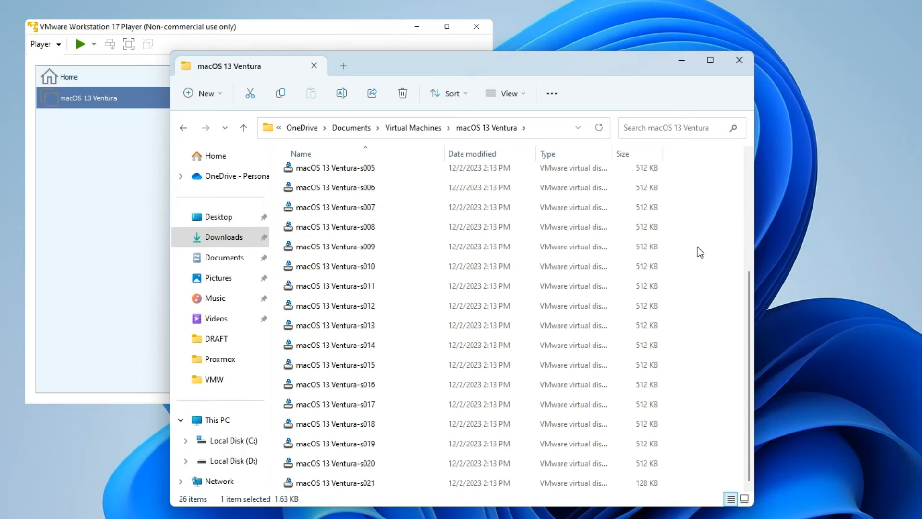
scroll(700, 252, up, 3)
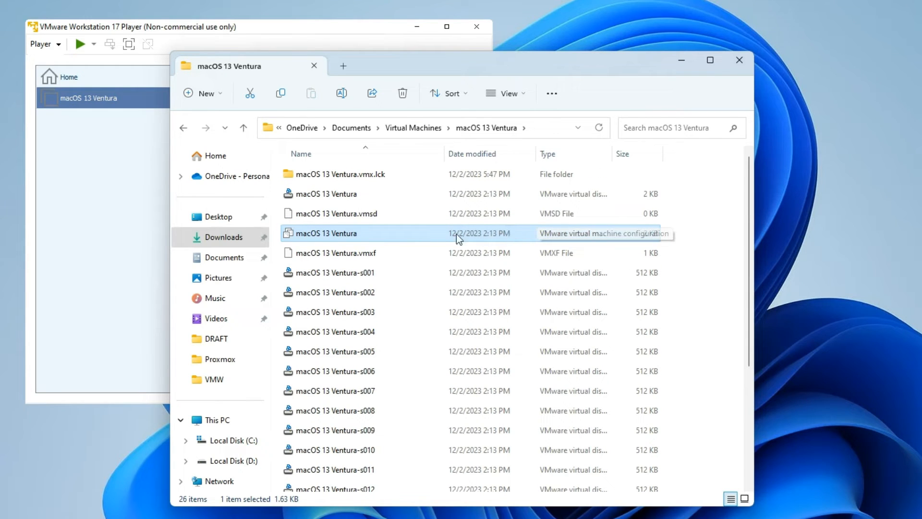
right_click(405, 234)
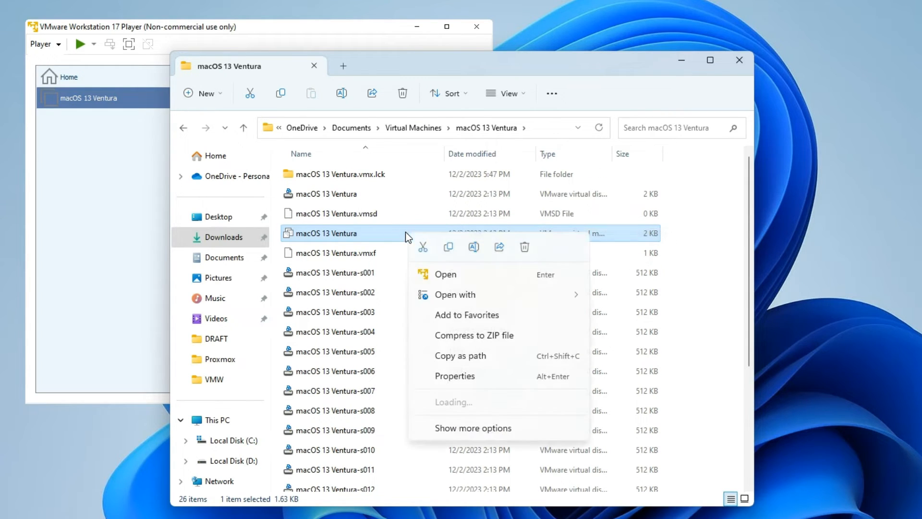
mouse_move(504, 294)
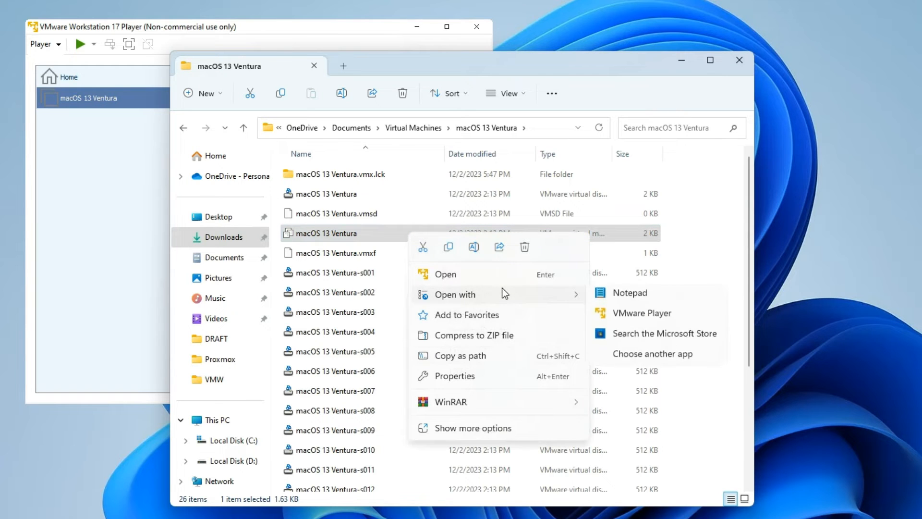
click(619, 301)
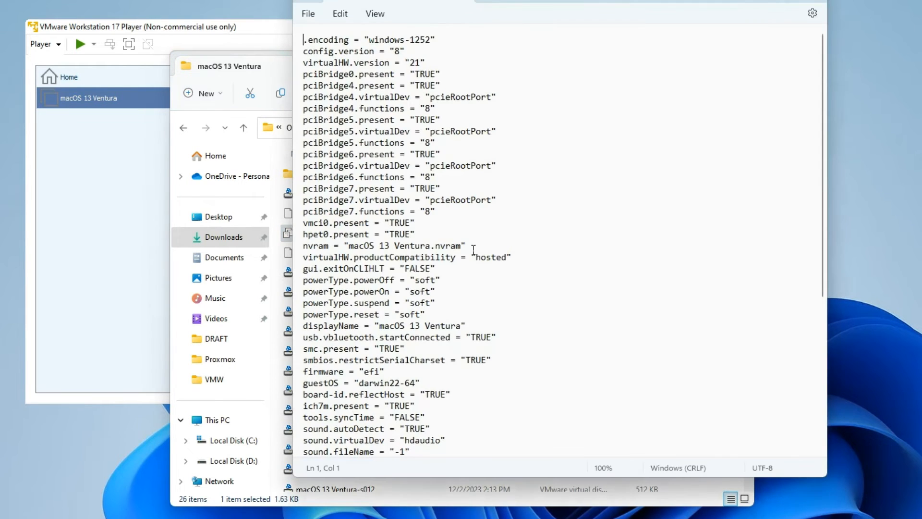
Add the line smc.version = "0" at the end of the configuration file and save it.
scroll(416, 216, down, 7)
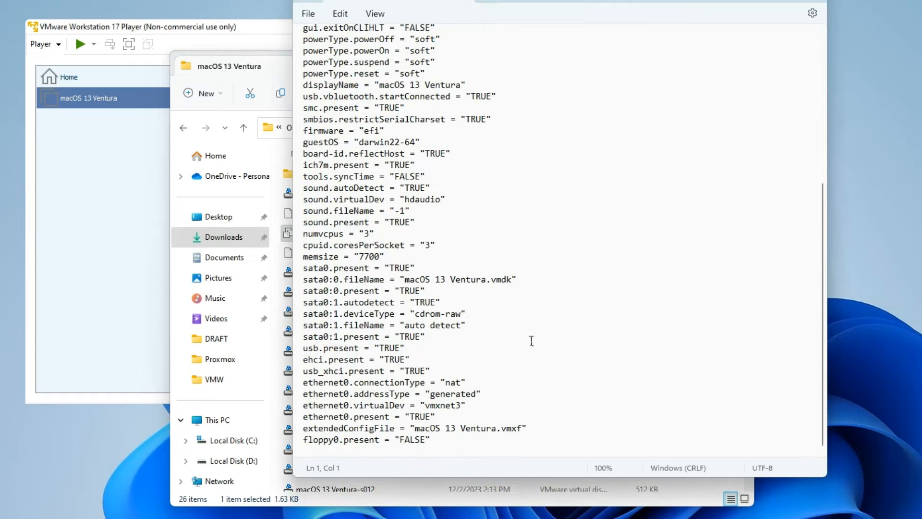
click(461, 449)
text(sm)
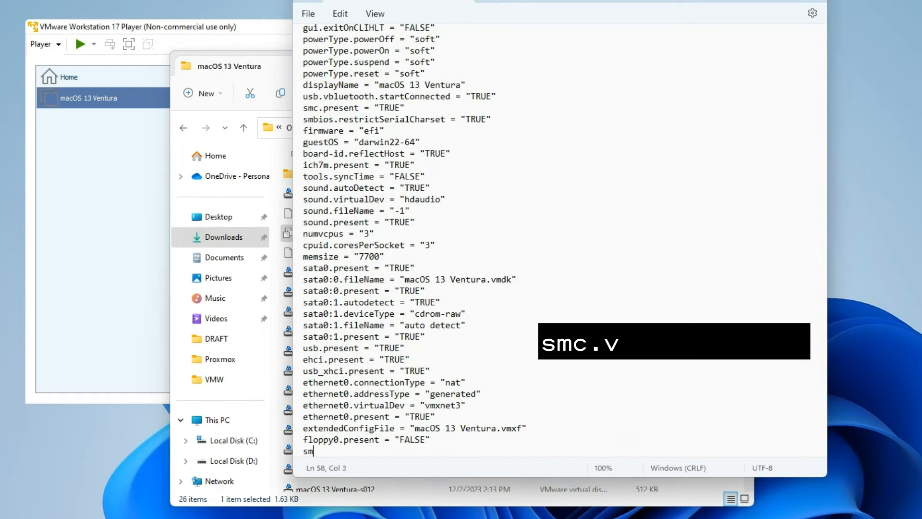
text(c.version =)
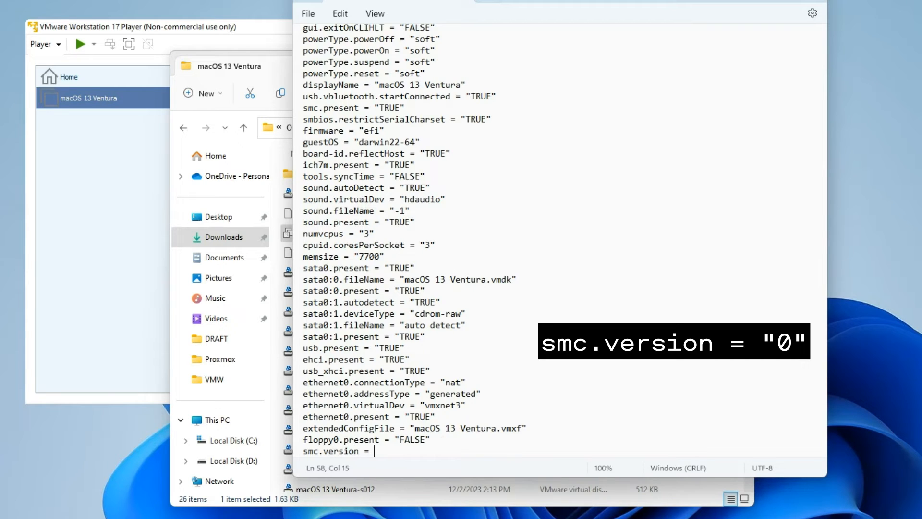
text( "0)
scroll(446, 445, down, 1)
text(")
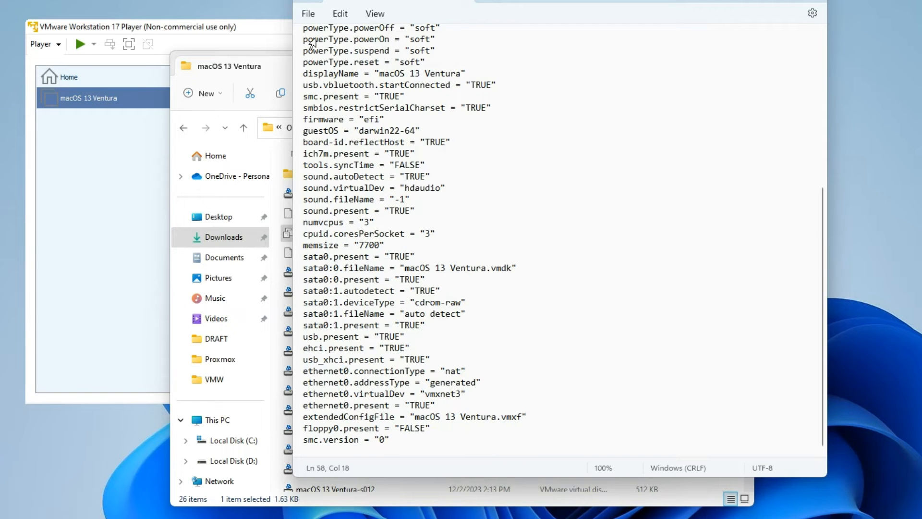
click(313, 14)
click(324, 102)
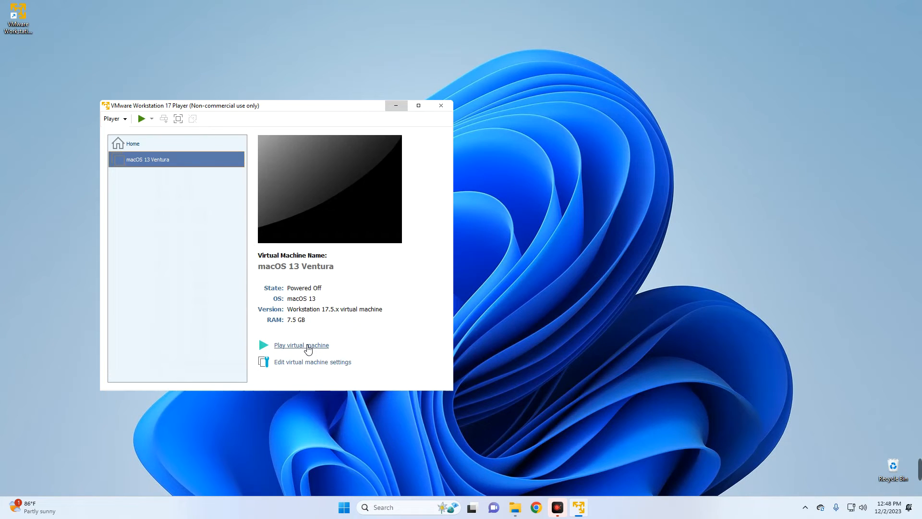
Start the macOS 13 Ventura virtual machine and continue the macOS installer in English.
click(306, 345)
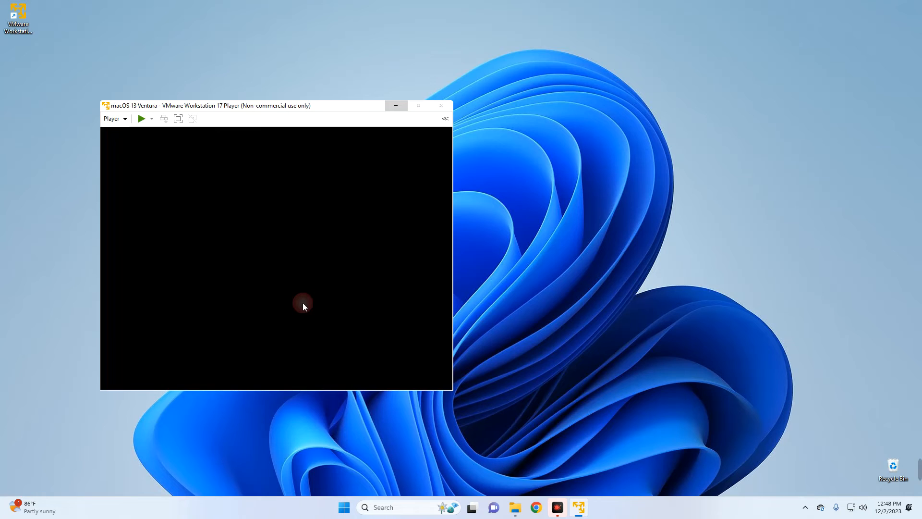
drag(411, 106, 464, 59)
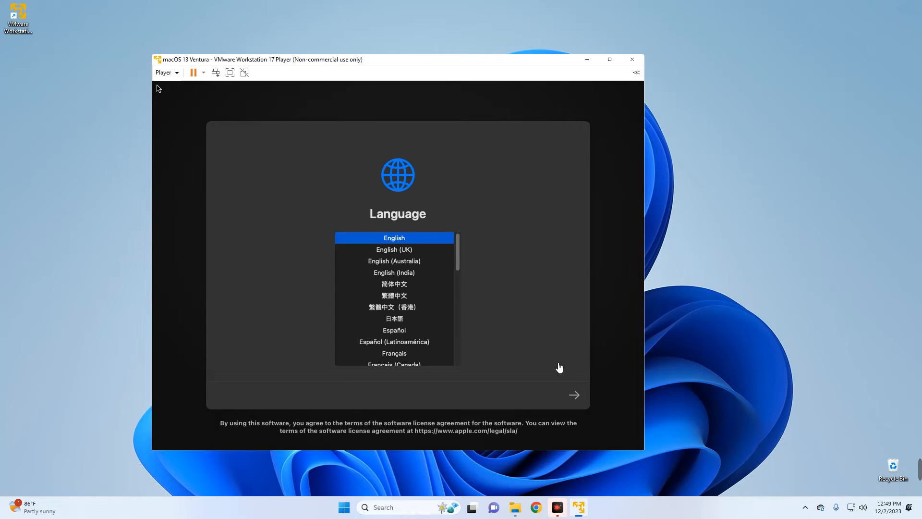
click(577, 394)
click(575, 394)
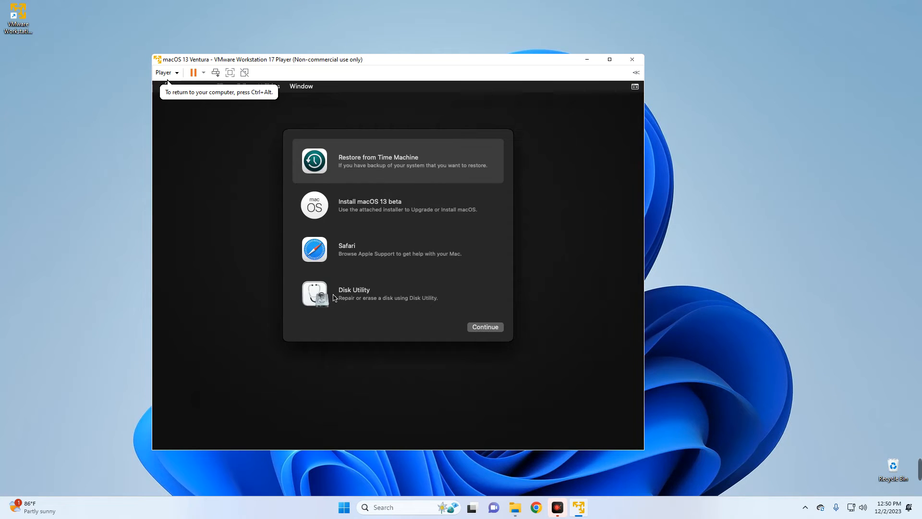
Use Disk Utility to erase the VMware Virtual SATA Hard Drive Media as macOS 13 with APFS and GUID Partition Map, and close it.
click(358, 297)
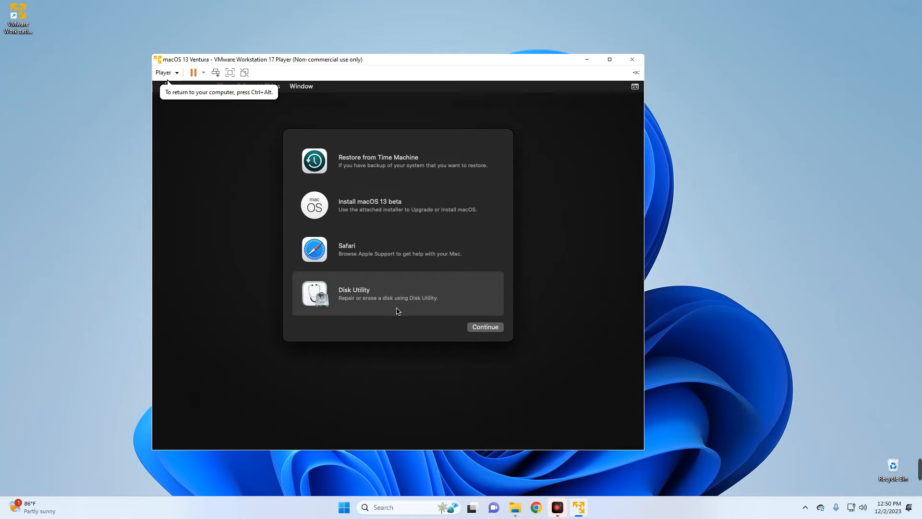
click(484, 328)
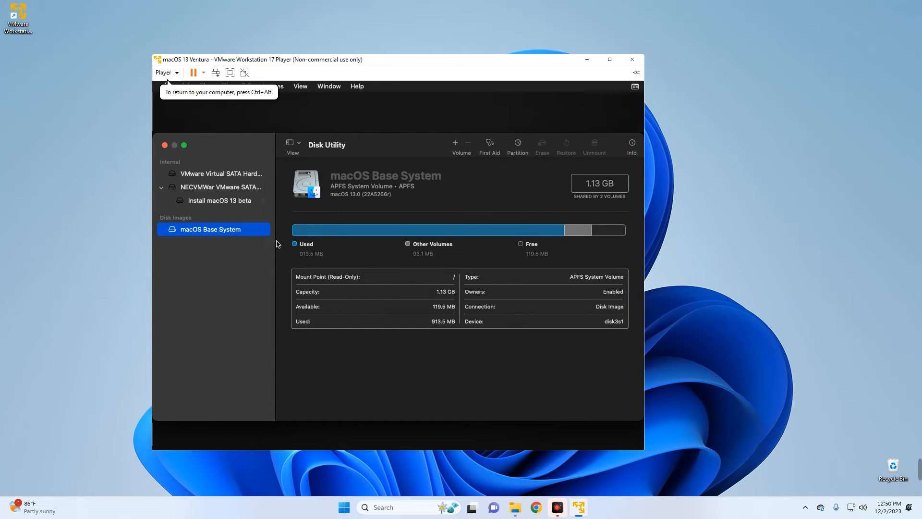
click(216, 174)
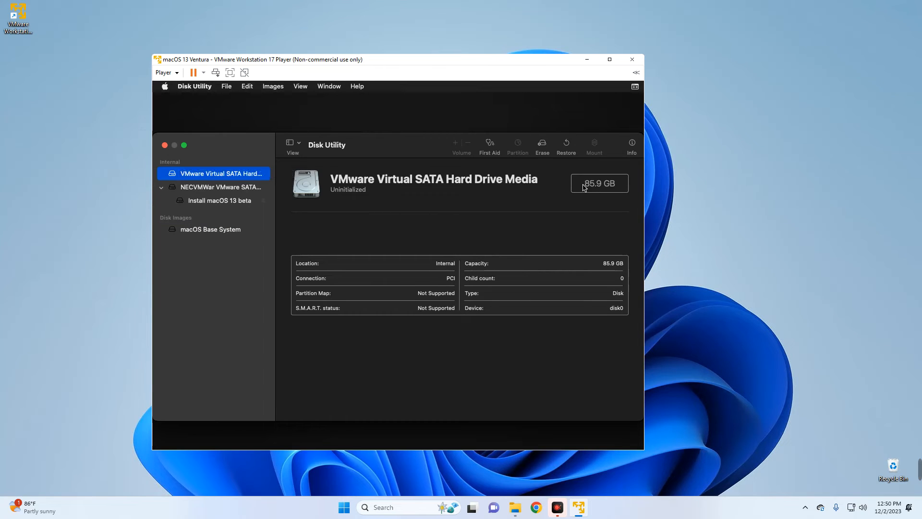
click(543, 145)
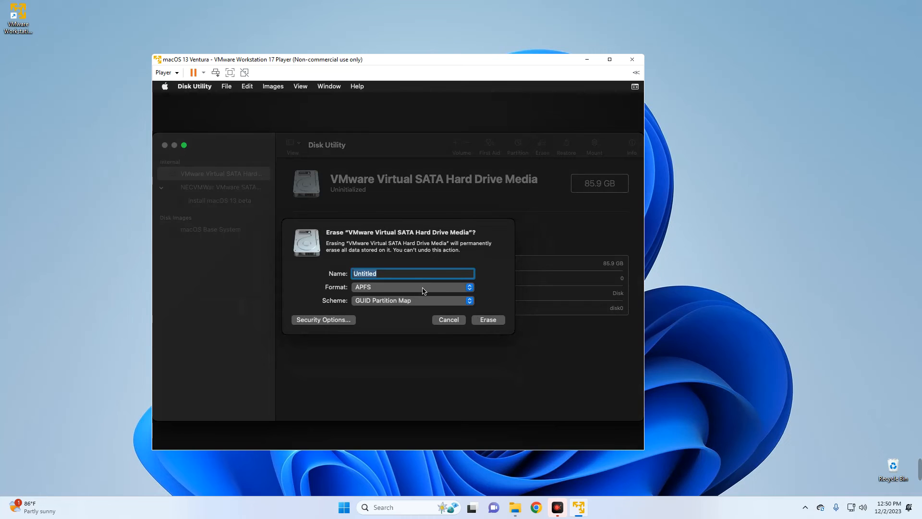
text(macOS 13)
click(486, 320)
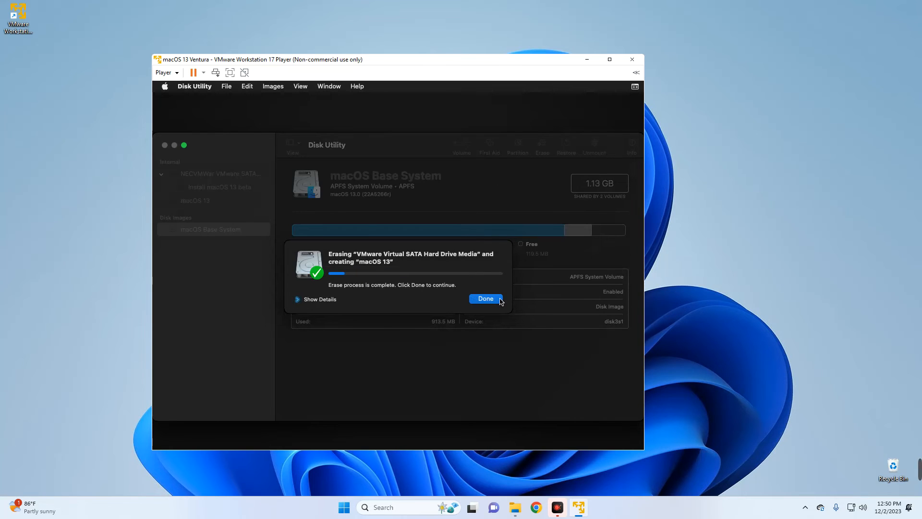
click(486, 299)
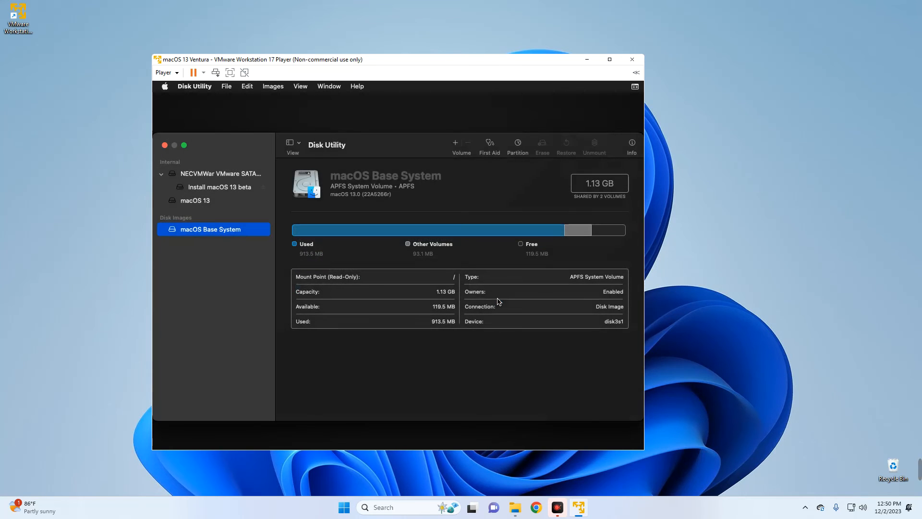
click(165, 145)
Run Install macOS 13 beta, accept the license agreement, and install onto the macOS 13 disk.
click(364, 222)
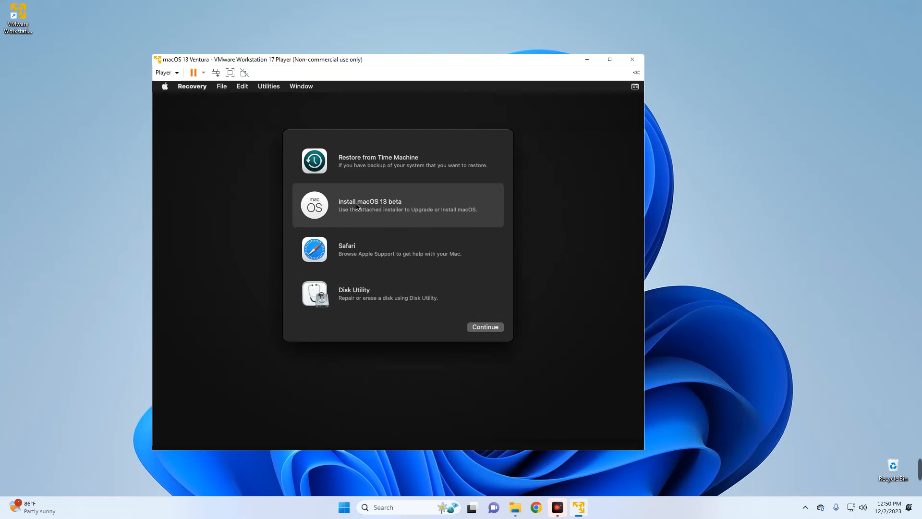
click(481, 328)
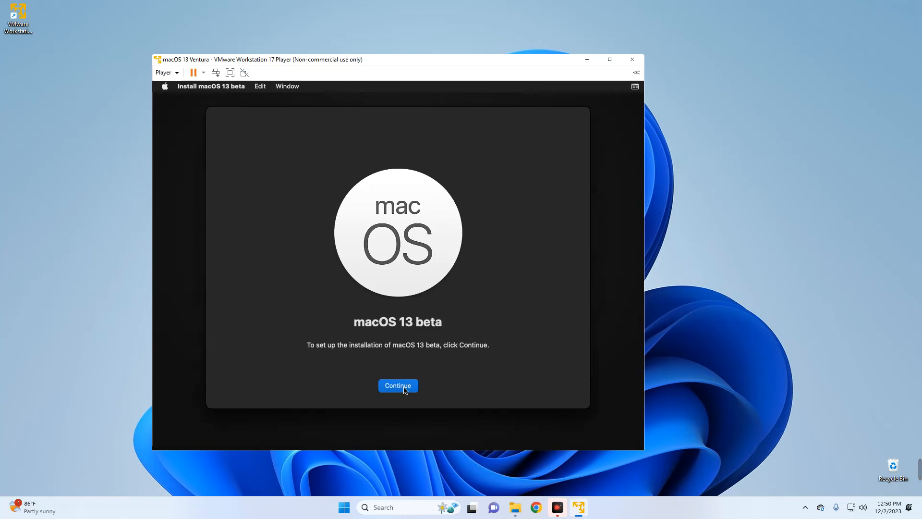
click(405, 388)
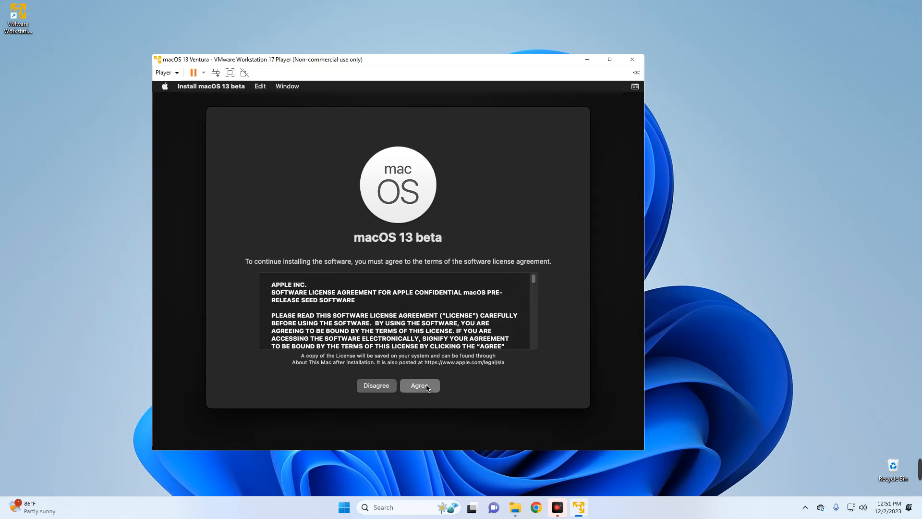
click(427, 387)
click(435, 294)
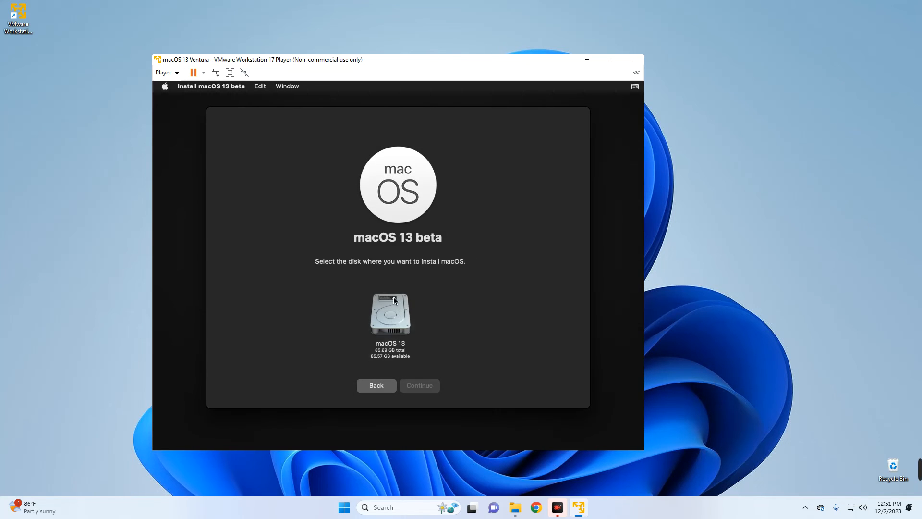
click(395, 302)
click(414, 385)
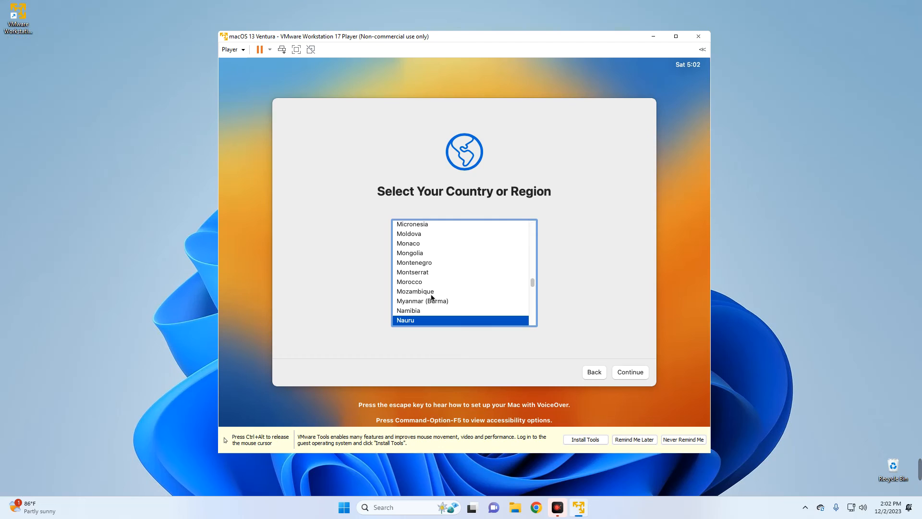
Choose Nigeria as the country or region and continue the macOS setup.
key(Down)
key(Down)
key(Down)
key(Down)
key(Down)
key(Down)
key(Down)
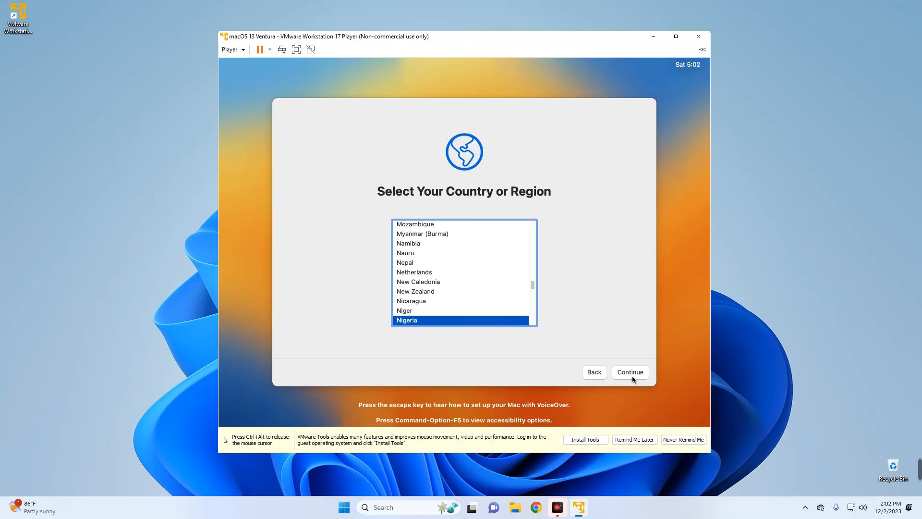
click(627, 371)
Proceed through the following setup pages, keeping Using DHCP as the TCP/IP connection type for the internet connection.
click(624, 371)
click(624, 371)
click(626, 374)
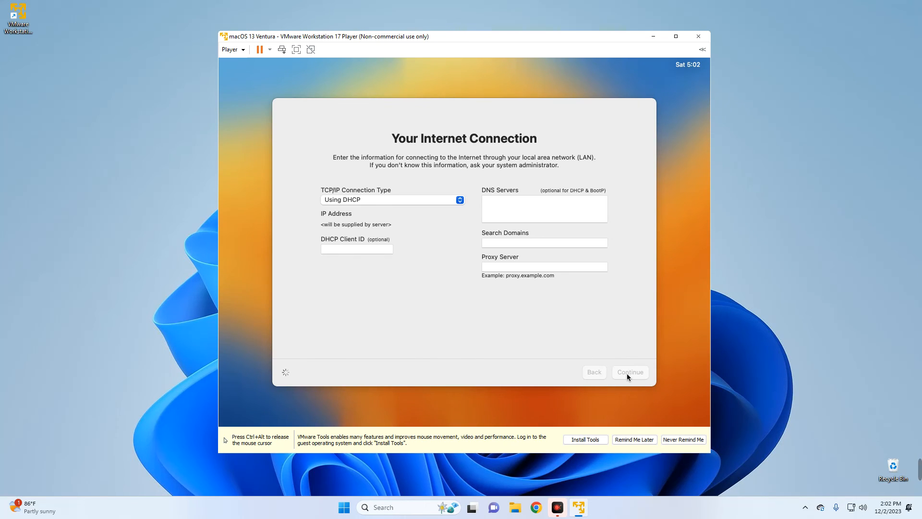
click(484, 292)
click(635, 373)
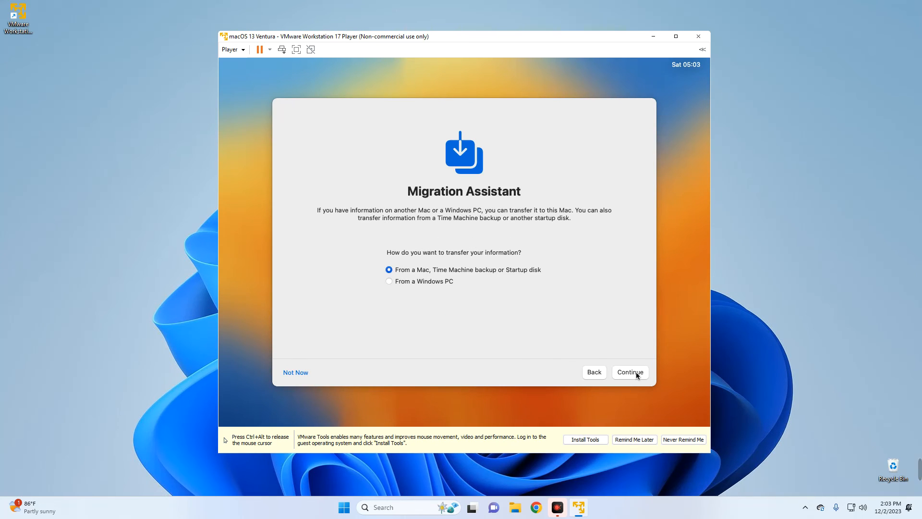
Skip transferring information with Migration Assistant and agree to the macOS Terms and Conditions.
click(295, 372)
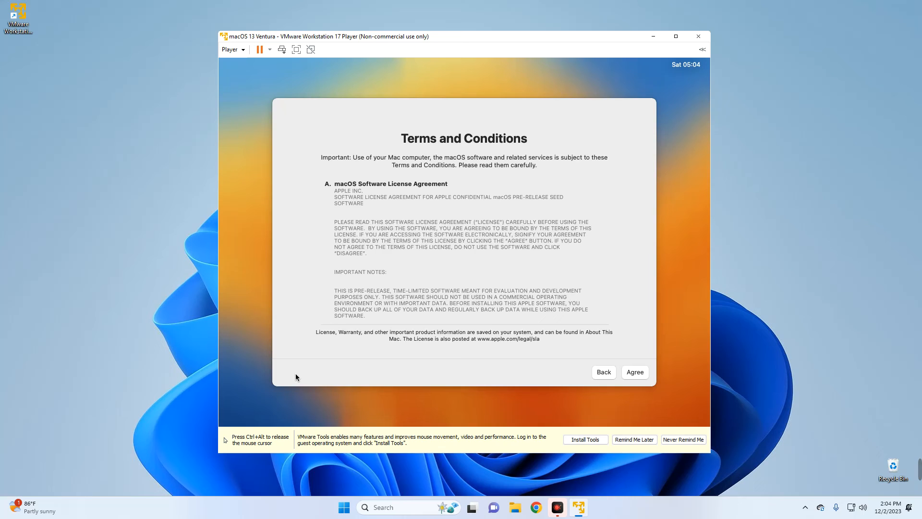
click(634, 372)
click(491, 276)
Fill in the computer account's full name and account name, and enter the account password in both password fields.
text(Everything Tech)
key(Tab)
text(teema)
key(Tab)
text(••••)
key(Tab)
text(••••)
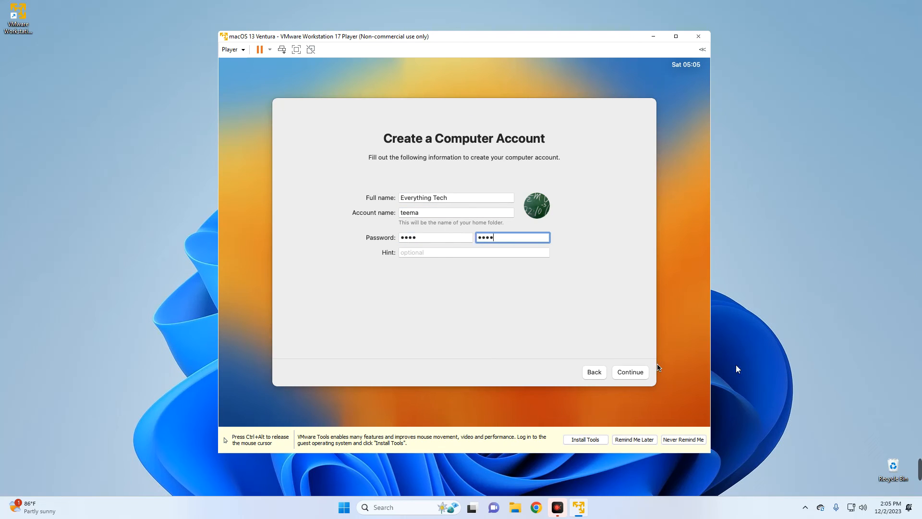
Submit the computer account details and continue the macOS setup with Location Services left disabled.
click(631, 371)
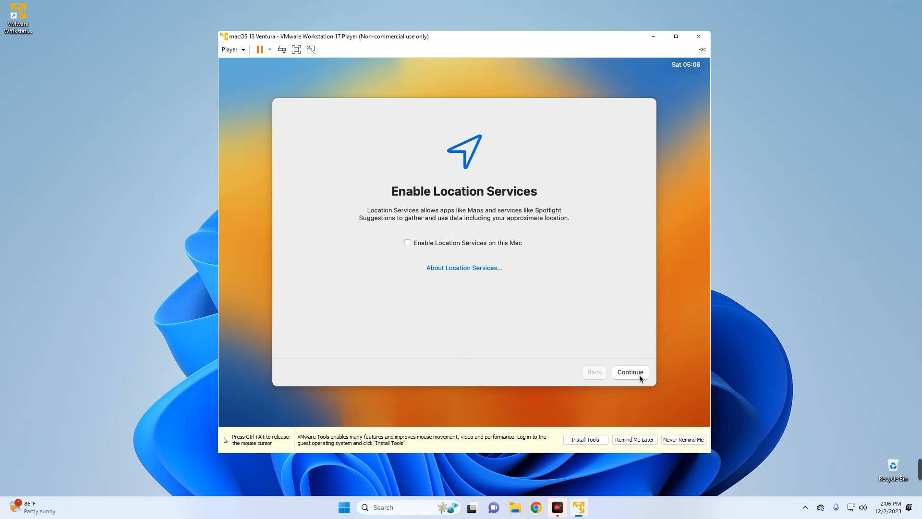
click(640, 376)
click(514, 288)
Set the time zone to West Africa Standard Time with Lagos - Nigeria as closest city, and finish the setup with Screen Time postponed.
click(456, 254)
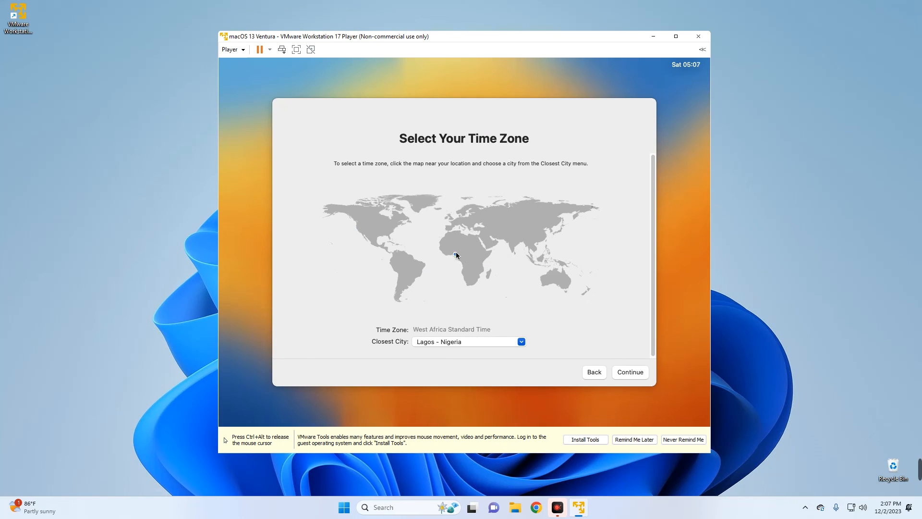
click(632, 374)
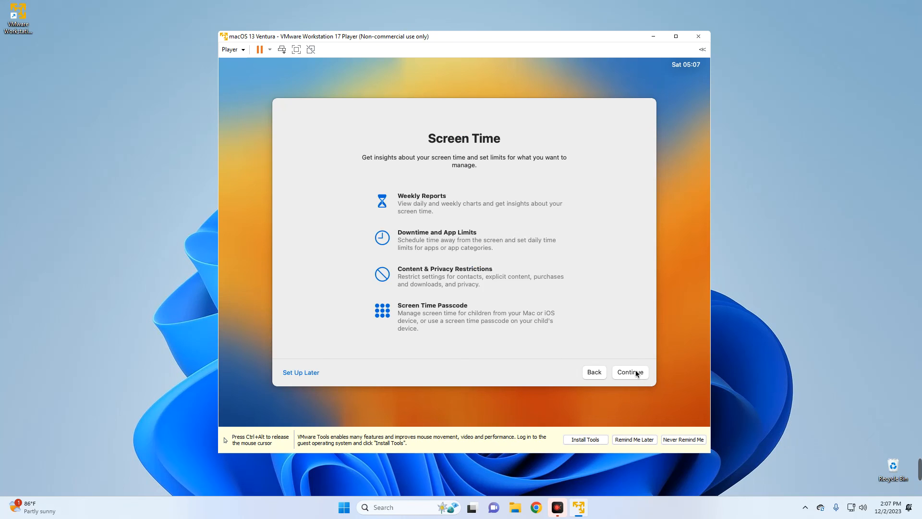
click(297, 374)
click(631, 373)
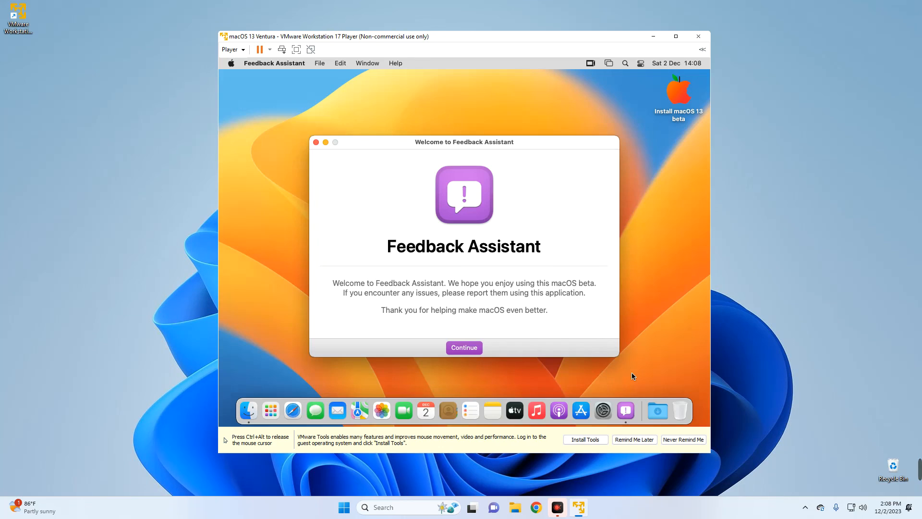
Accept the Feedback Assistant license agreement and close its window without signing in with an Apple ID.
click(461, 349)
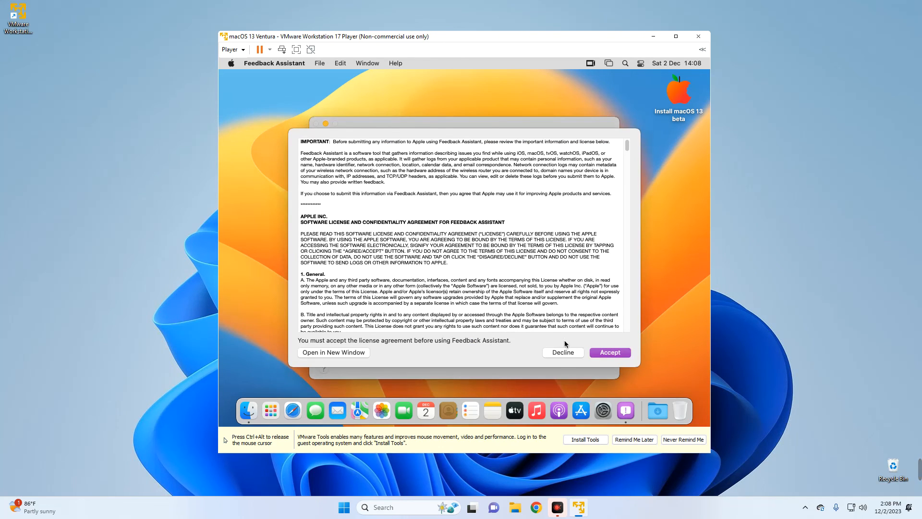
click(594, 354)
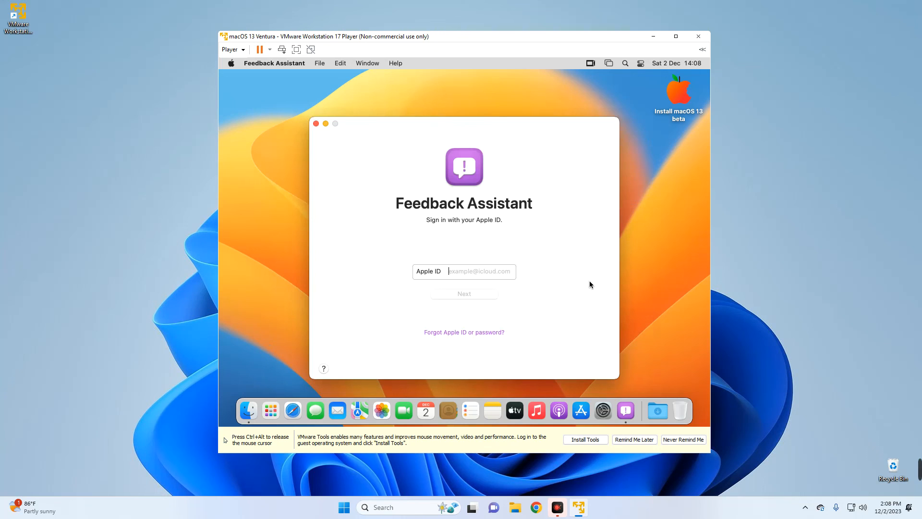
click(314, 124)
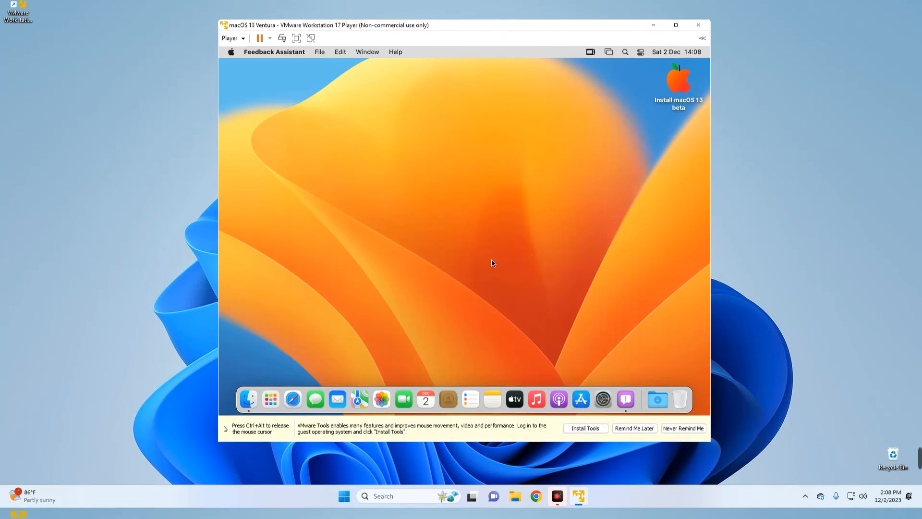